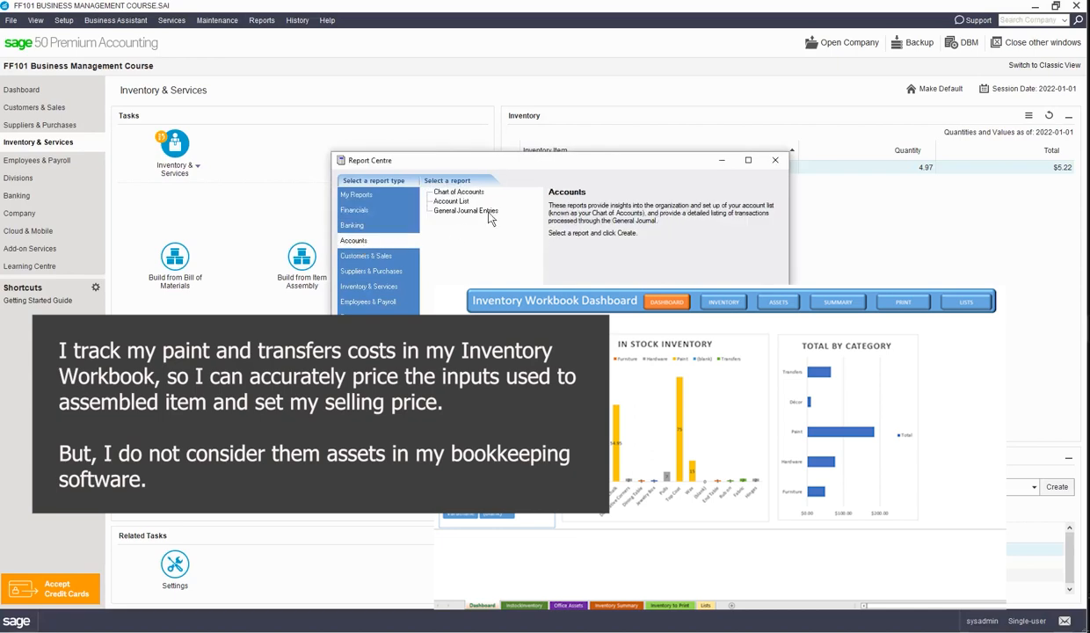
Open the Chart of Accounts report to review the accounts, and look over the Inventory & Services settings.
left_click(454, 192)
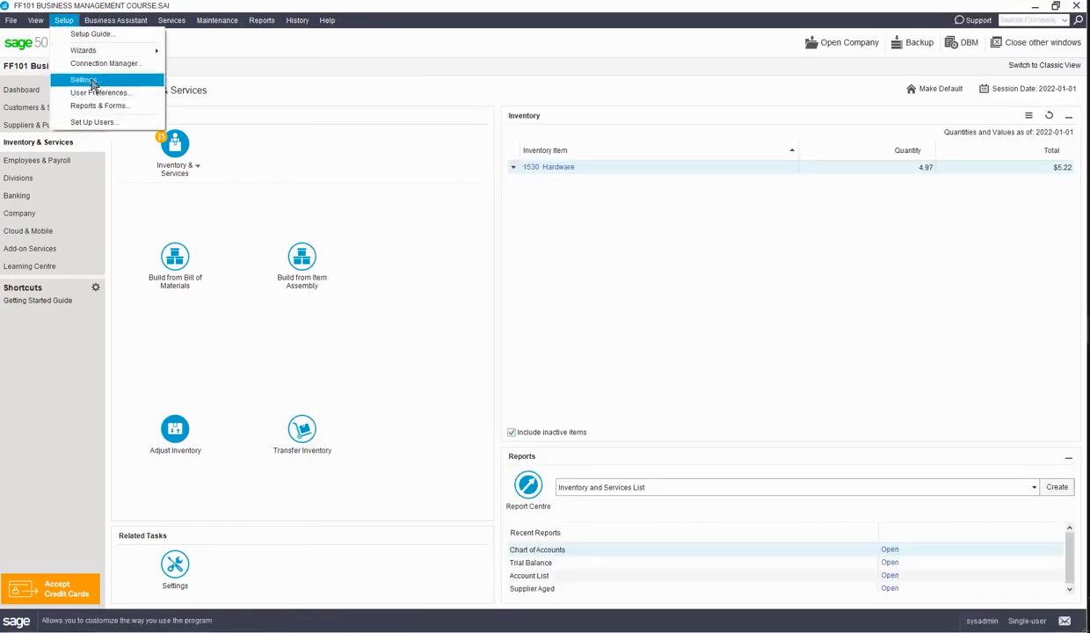
left_click(63, 81)
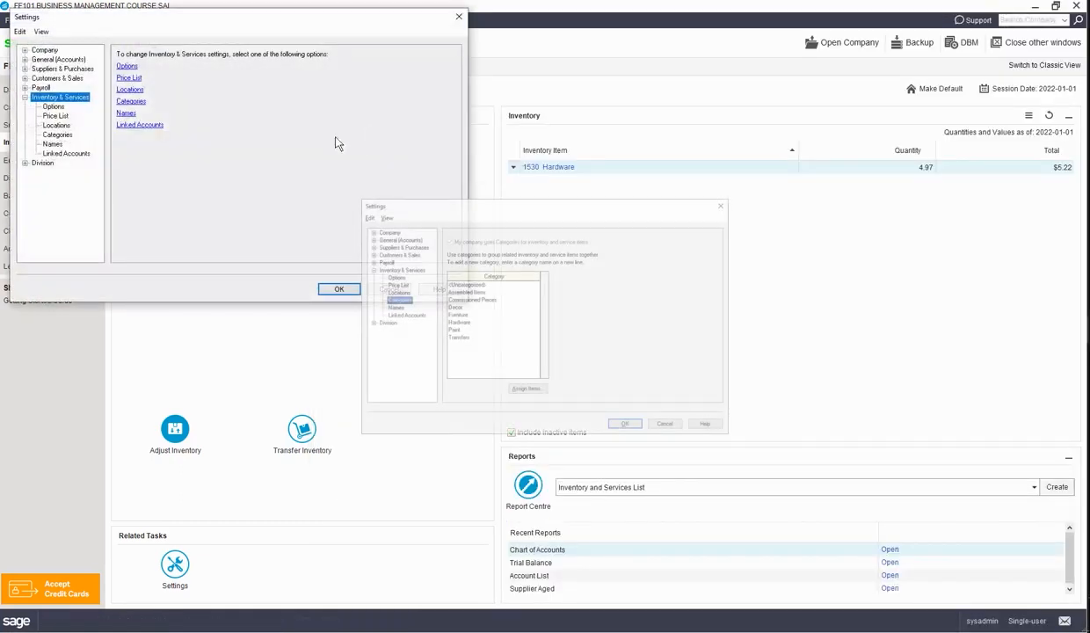
left_click(24, 96)
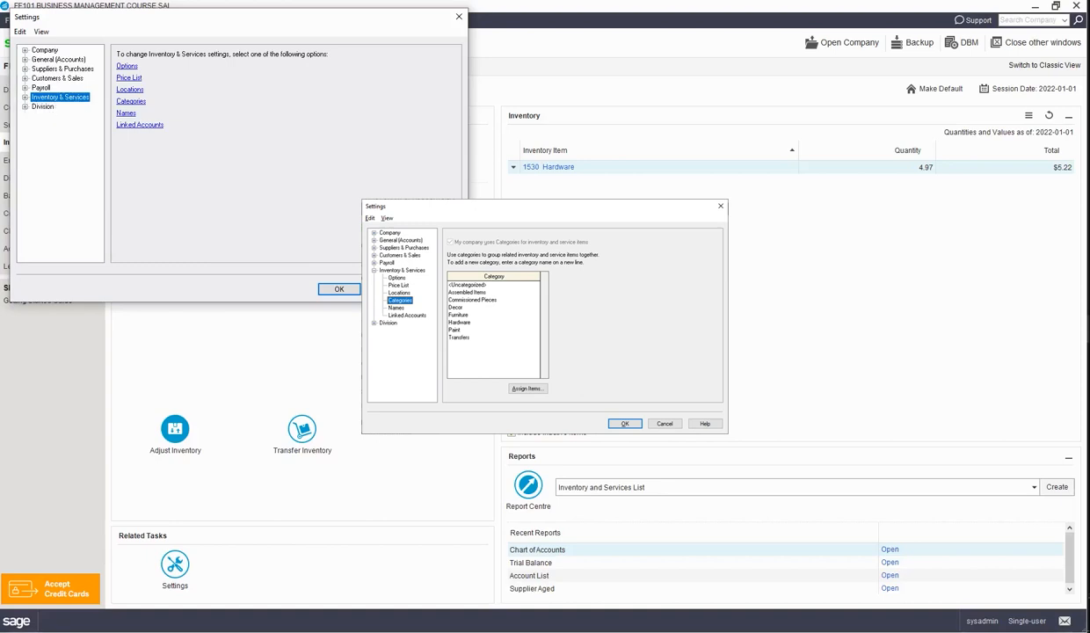
left_click(338, 288)
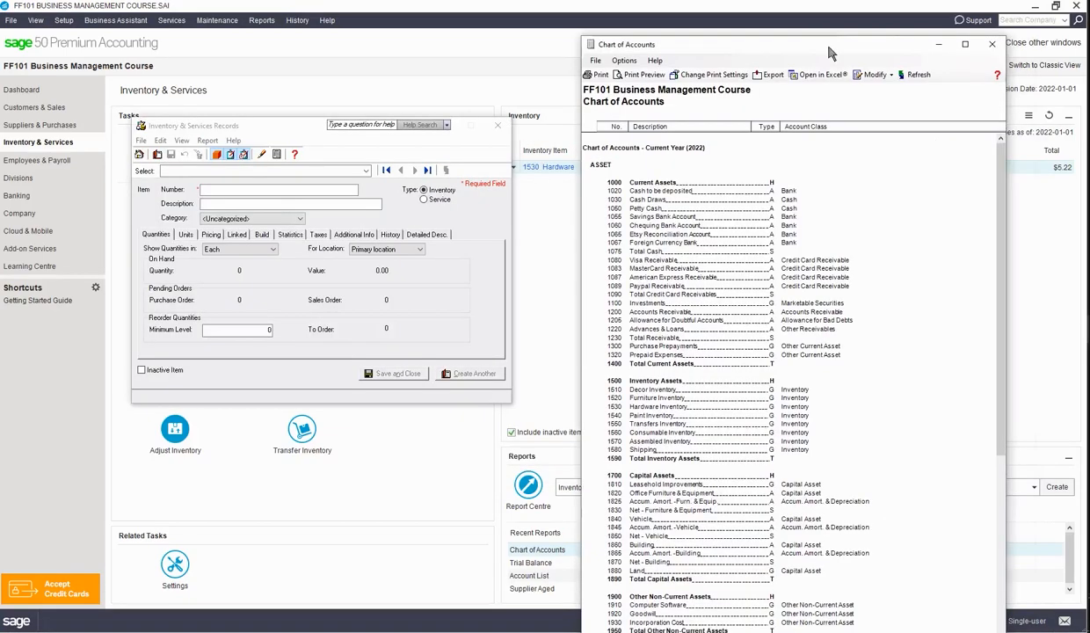
Enter a new inventory item with number 1510, description Decor and category Decor.
left_click_drag(829, 47, 826, 46)
left_click(211, 199)
type("153")
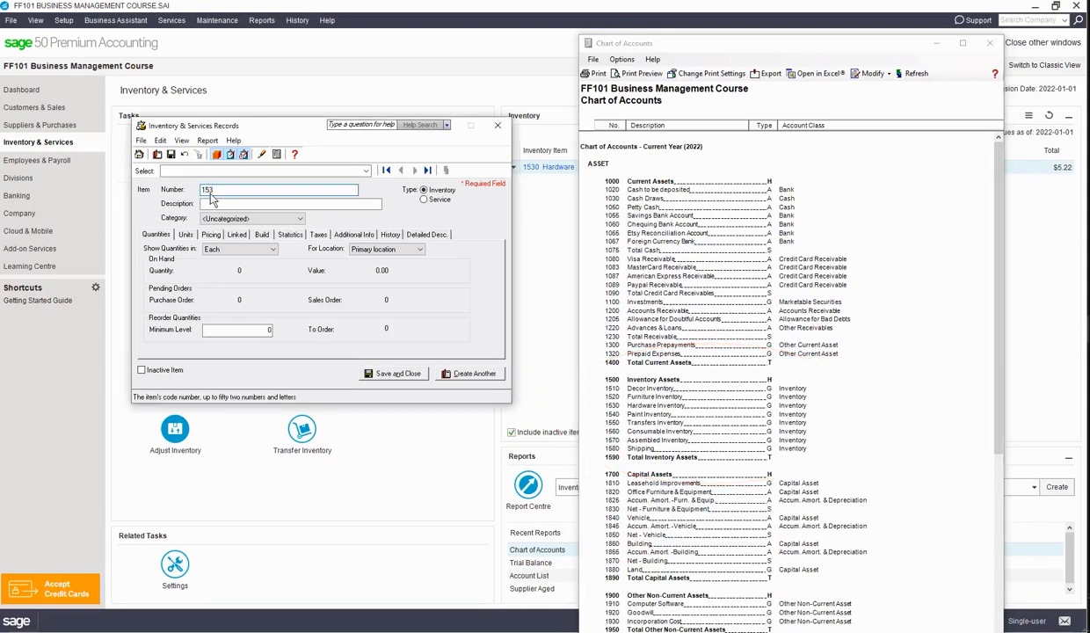
key("BackSpace")
type("10")
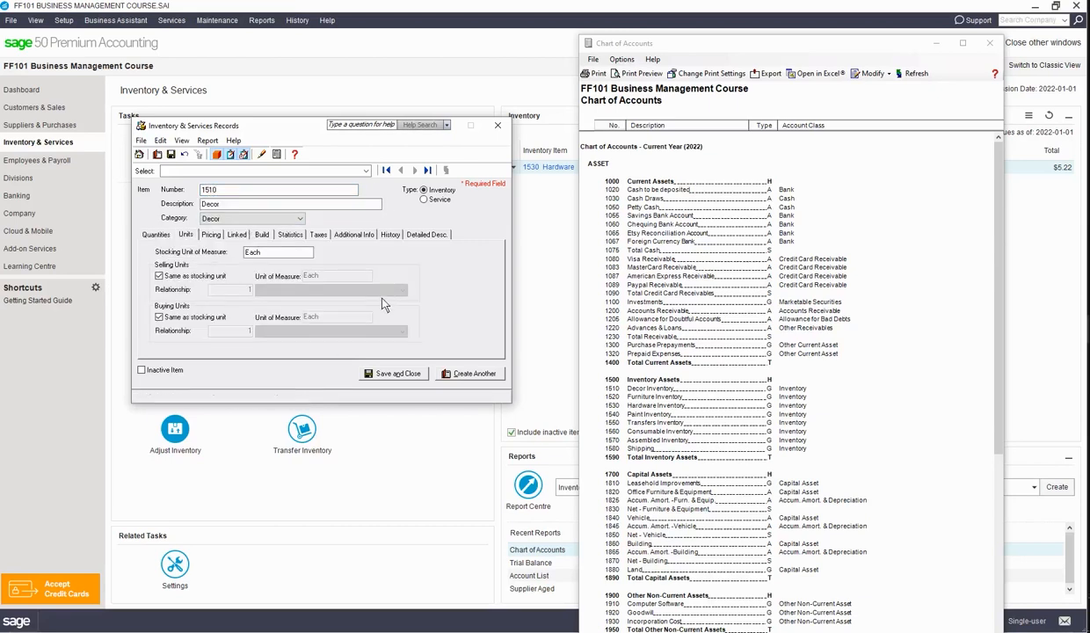
Set the Decor item's stocking unit of measure to Dollars.
double_click(266, 252)
type("Dollars")
Link Decor to asset account 1510, revenue 4020, COGS 5070 and variance 5100, and save the record.
left_click(237, 234)
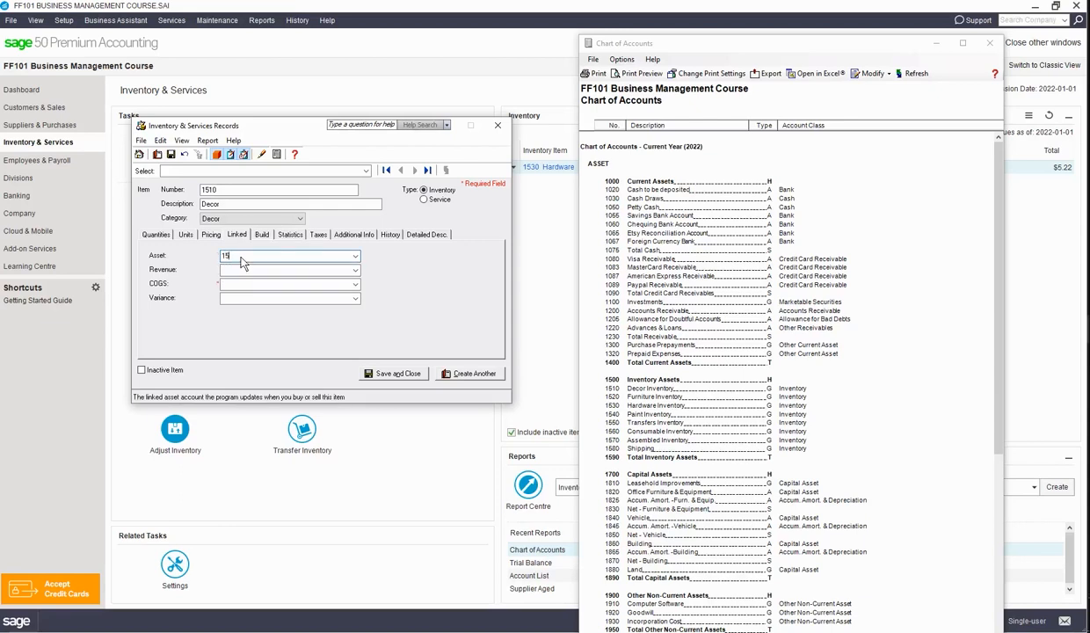
key("Tab")
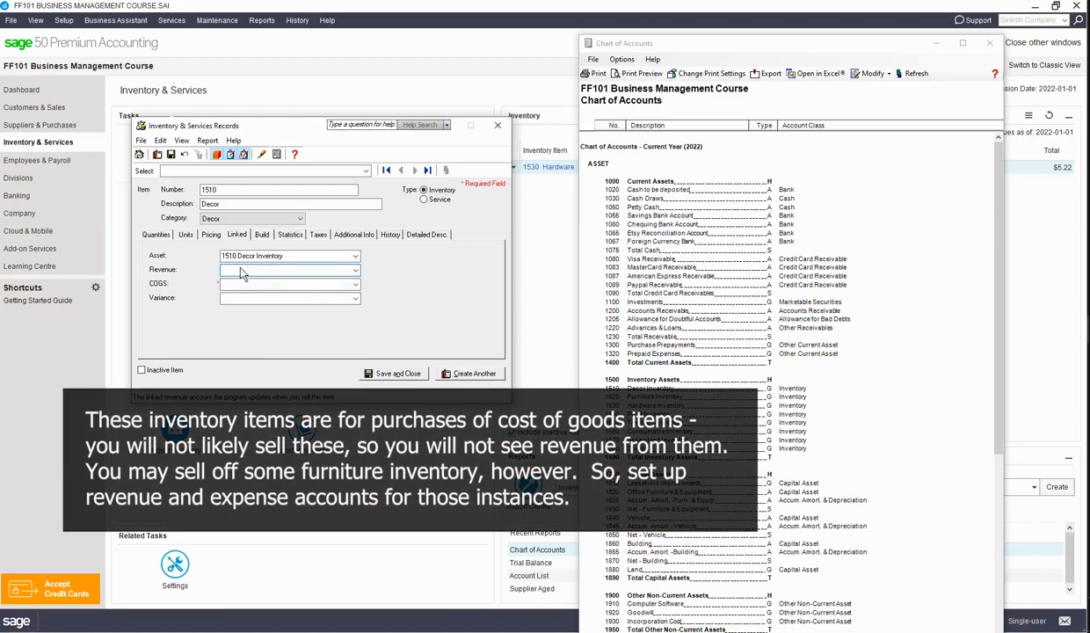
type("4020 Sales: Assembled Items")
key("Tab")
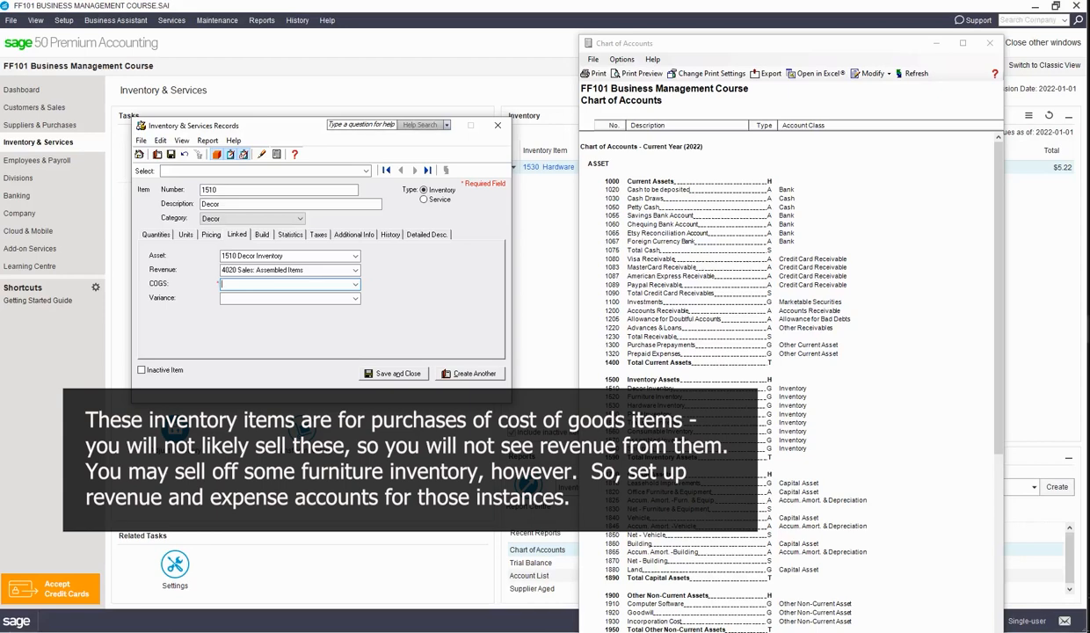
type("5070")
key("Tab")
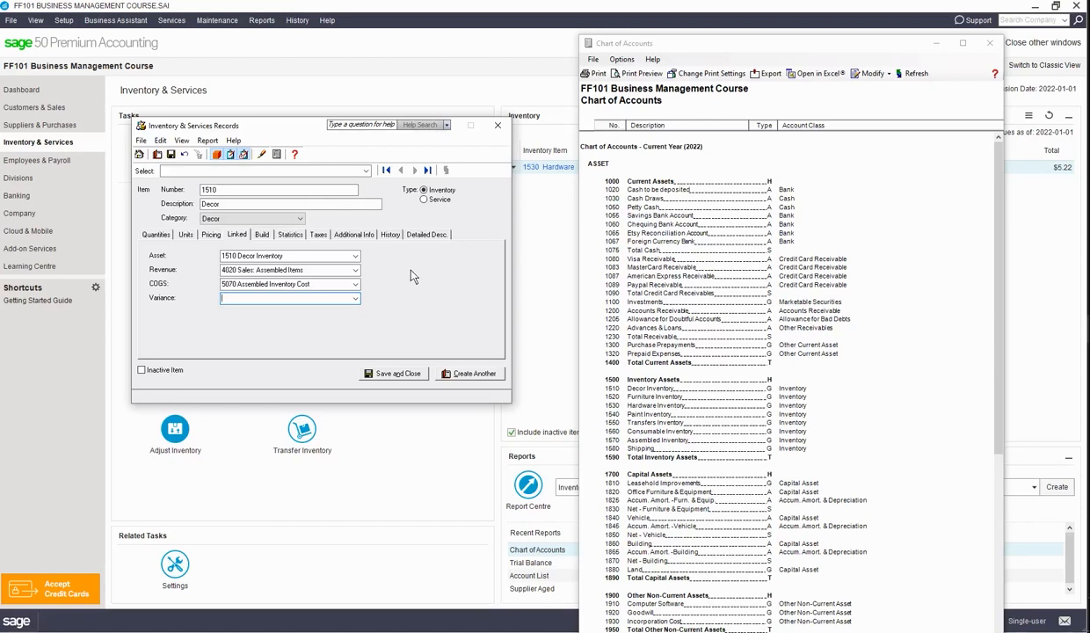
type("5100")
key("Tab")
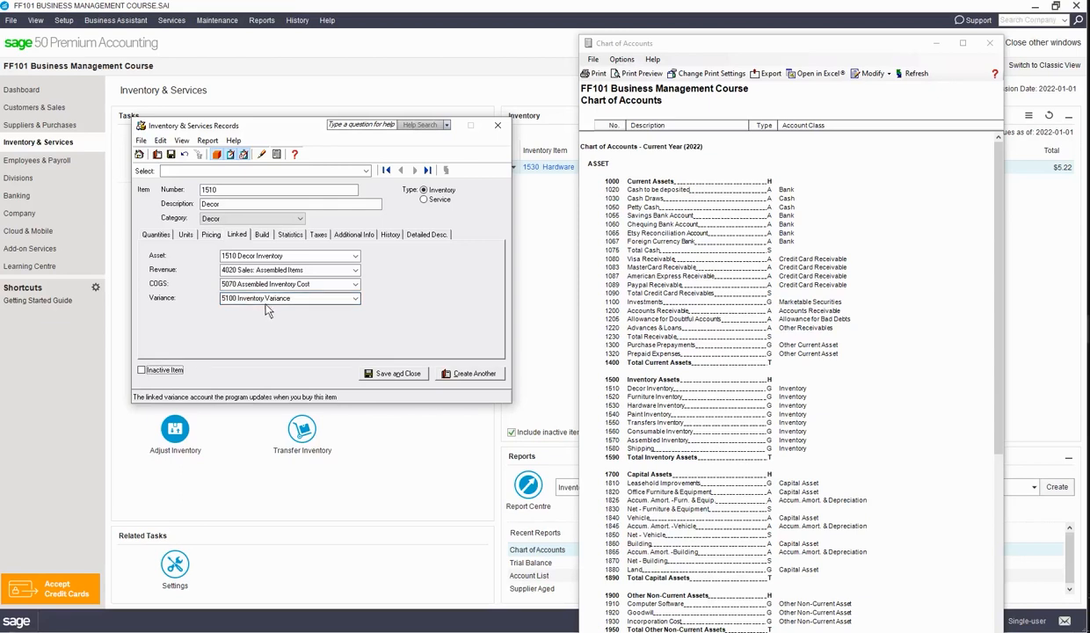
left_click(396, 376)
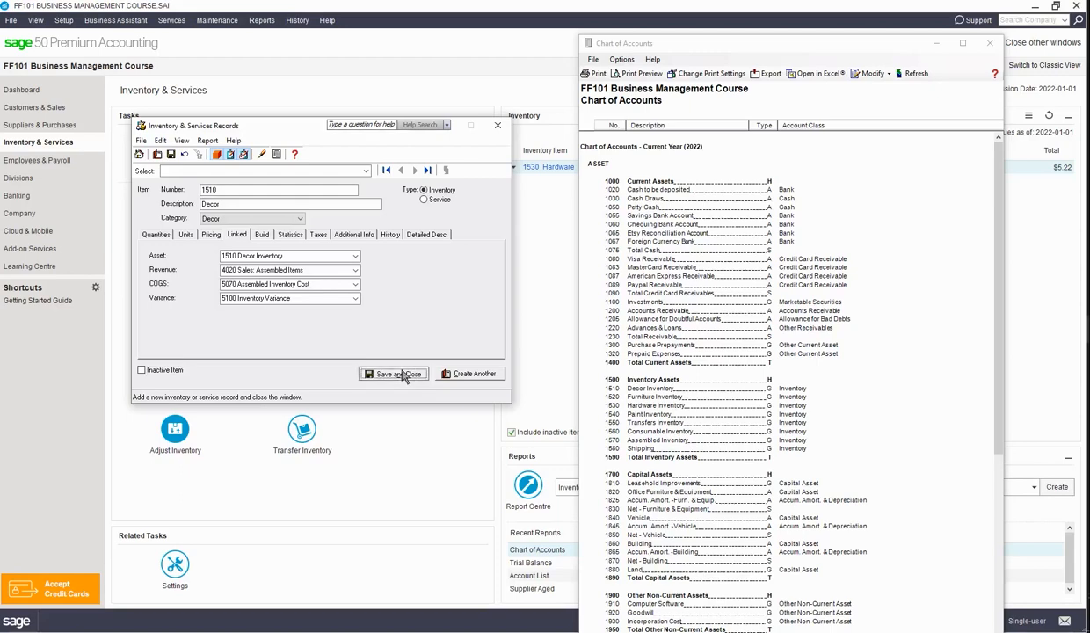
Add inventory item 1520 described as Furniture, in the Furniture category, with Dollars as its stocking unit.
left_click(197, 165)
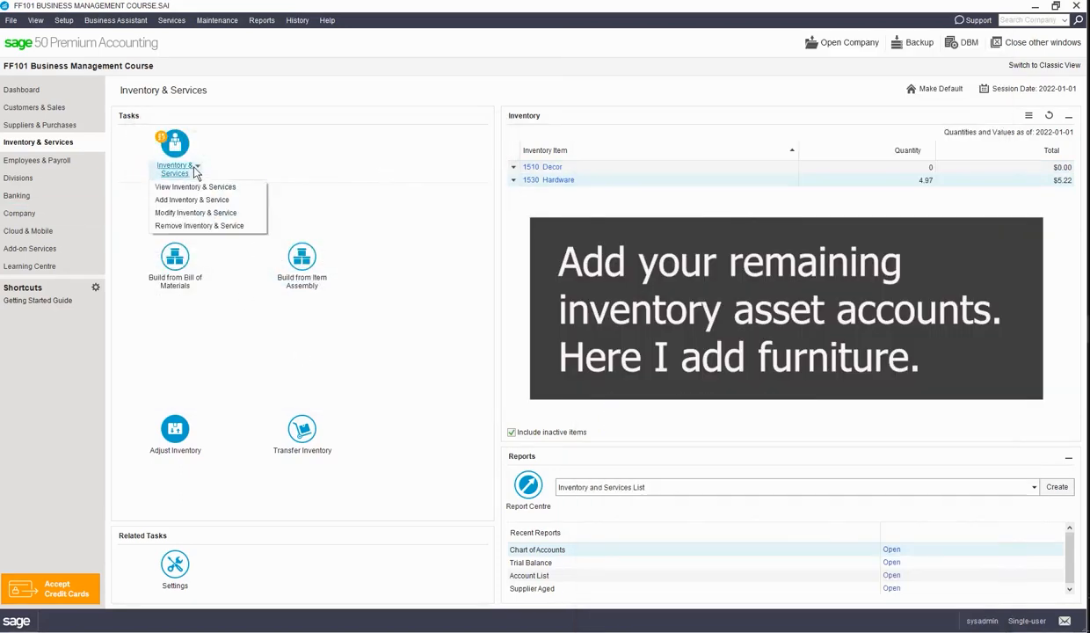
left_click(185, 197)
type("1520")
key("Tab")
type("Furniture")
key("Tab")
key("f")
key("Tab")
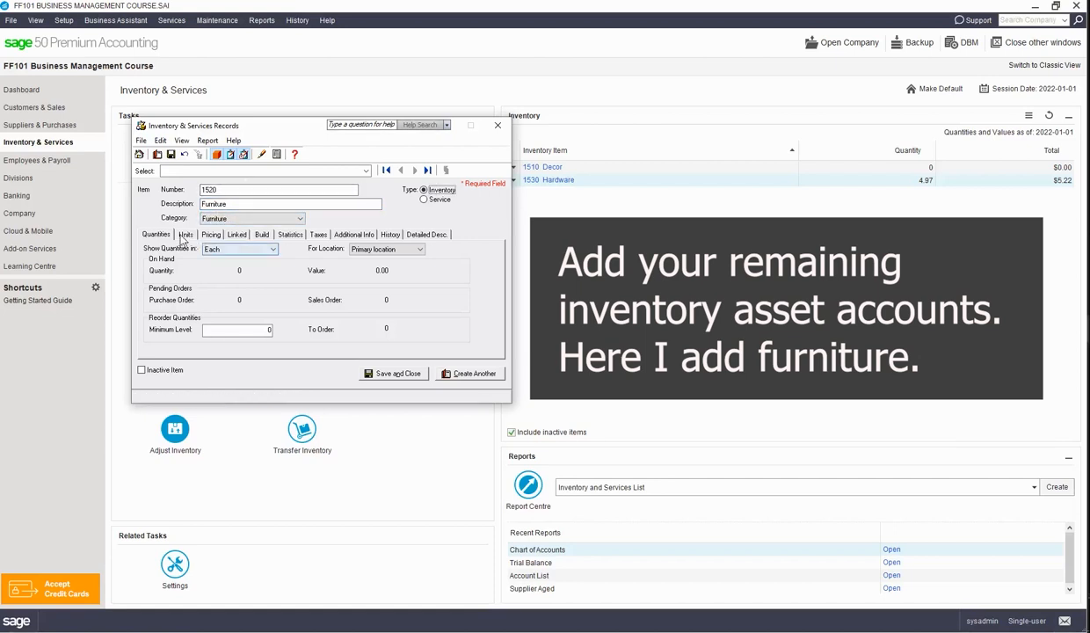
left_click(185, 234)
type("Dollars")
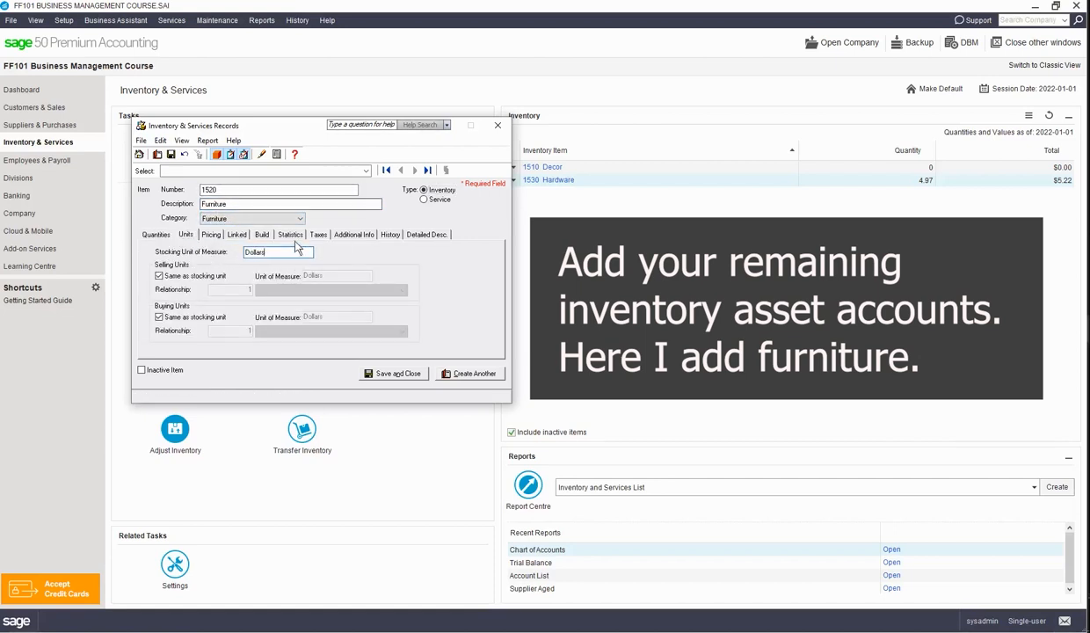
Link Furniture to asset account 1520, revenue 4020, COGS 5070 and variance 5100, and save the record.
left_click(236, 233)
left_click(291, 256)
type("1520")
key("Tab")
type("4020")
key("Tab")
type("5070")
key("Tab")
type("5100")
left_click(394, 373)
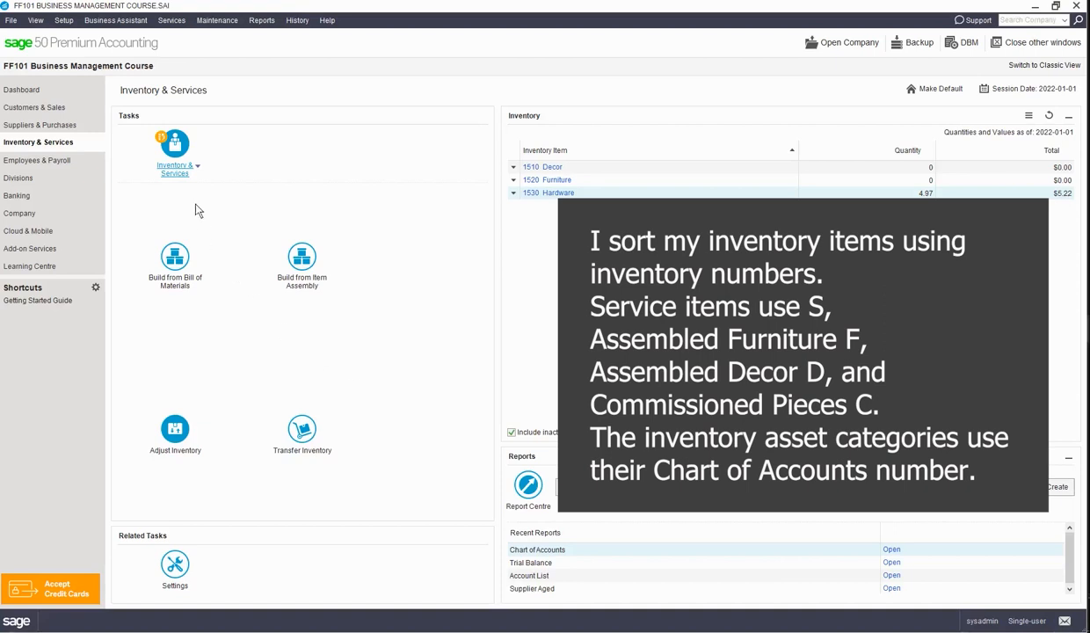
Add a service item numbered S10000, described as "Chair, no arms, base price", in the Service Item category.
left_click(197, 166)
left_click(184, 199)
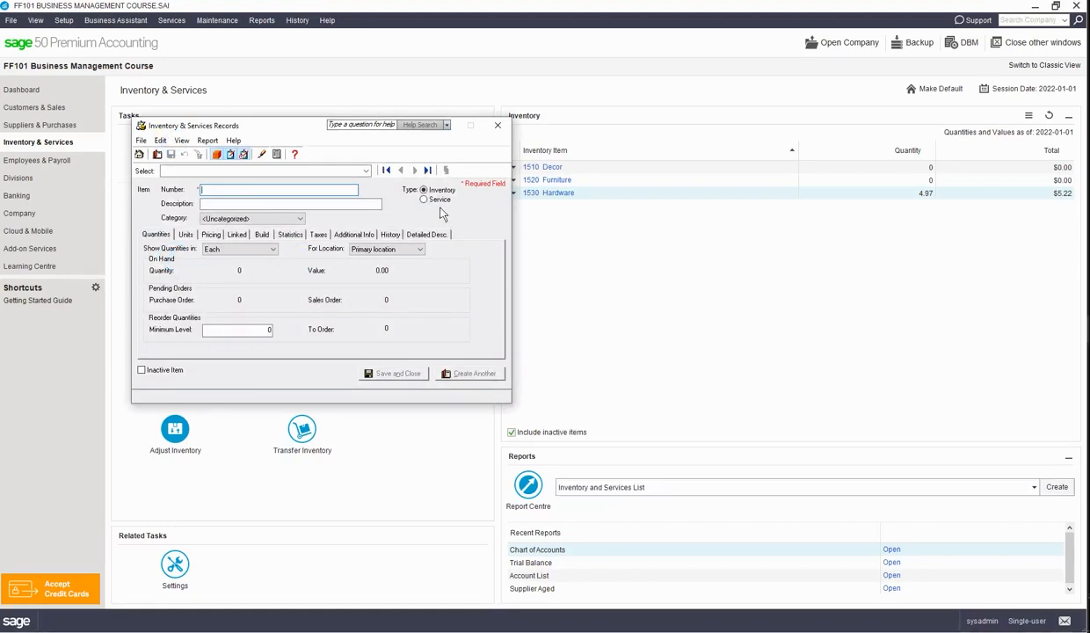
left_click(424, 199)
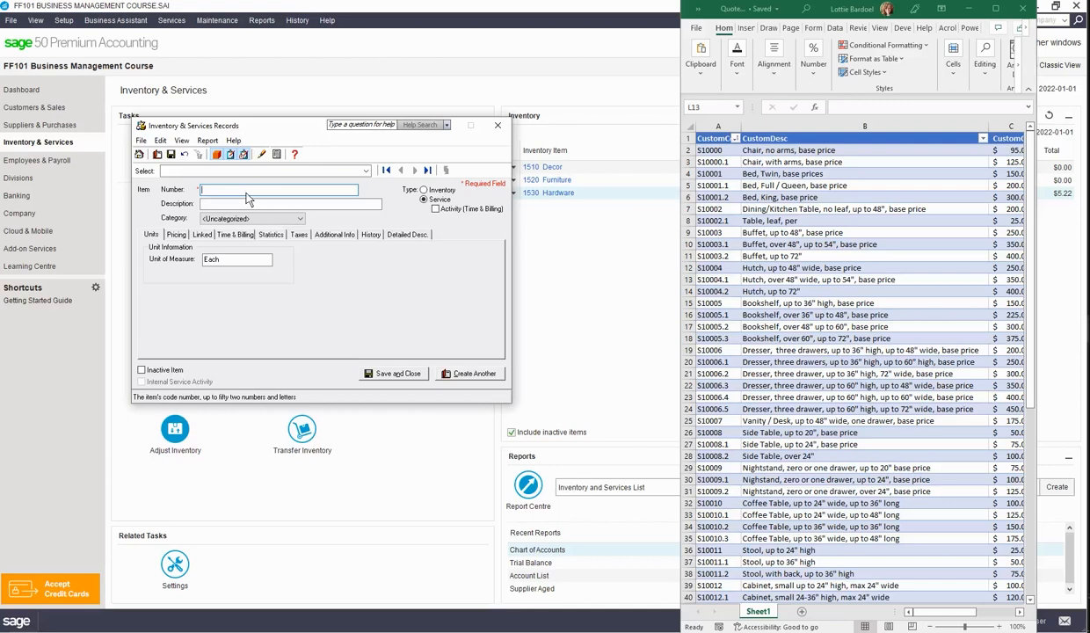
type("S10000")
key("Tab")
type("Chair, no arms, base price")
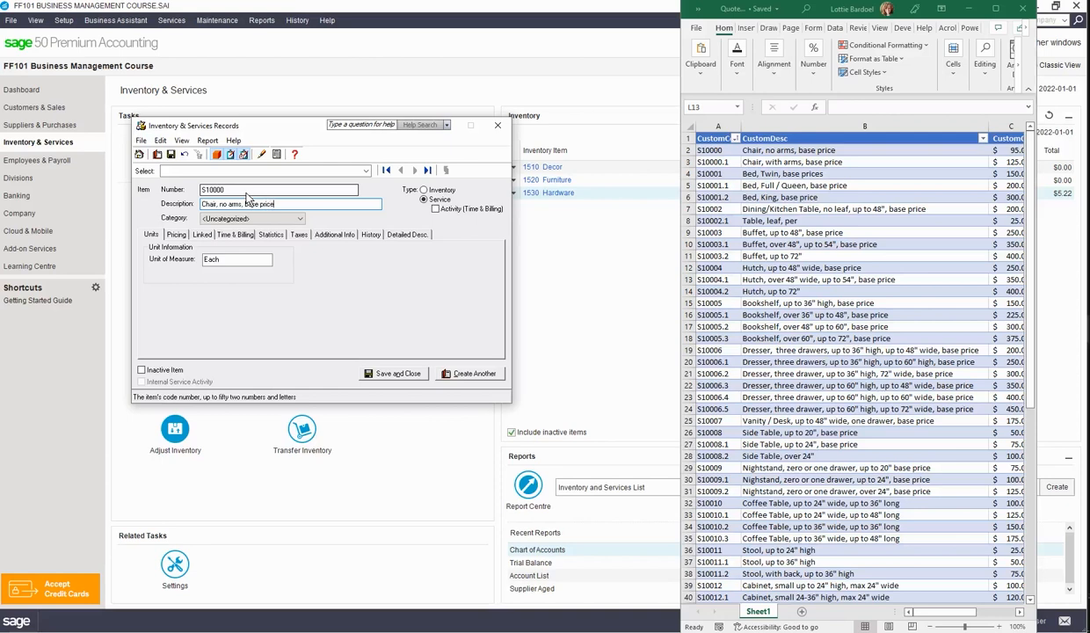
left_click(301, 219)
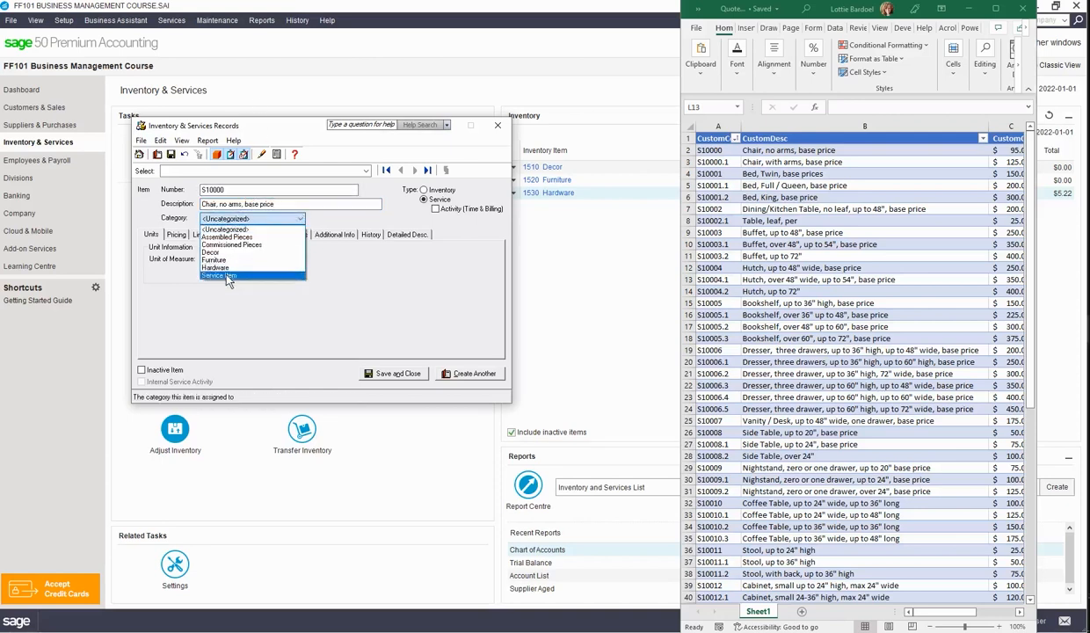
left_click(224, 272)
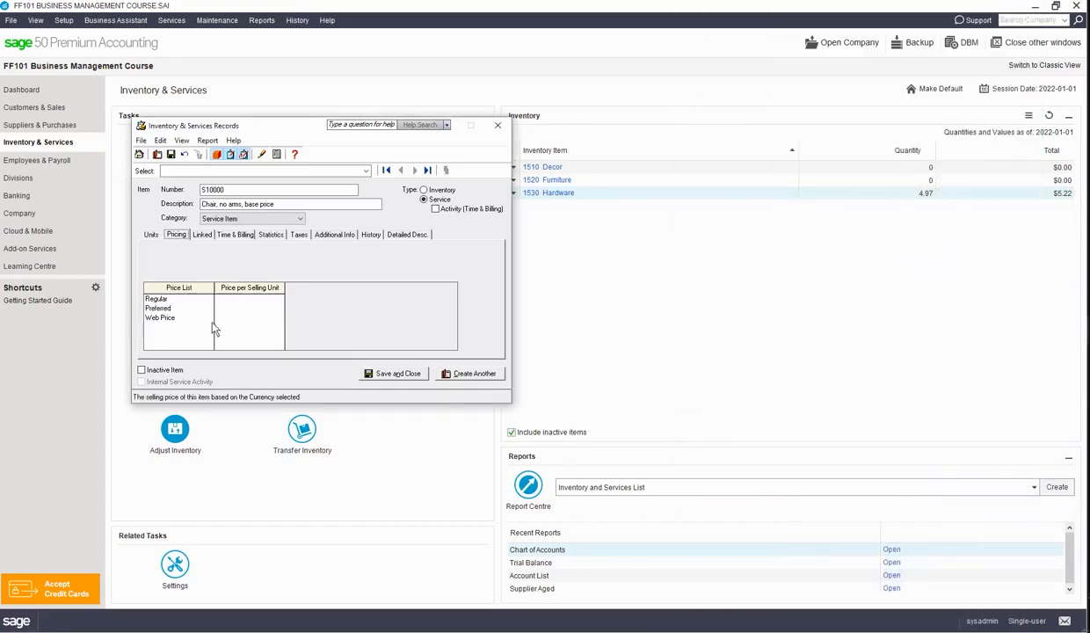
Set the chair service's regular selling price to 95.00.
left_click(249, 299)
type("95.00")
key("Tab")
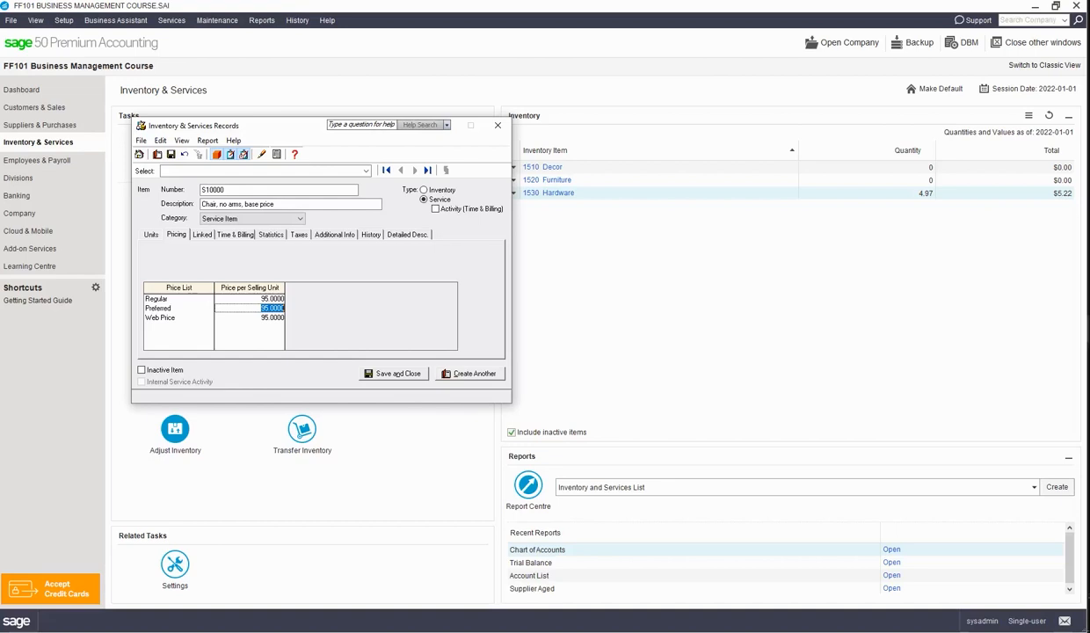
Link the chair service to revenue account 4030 and expense account 5070, accepting the change to the Expense account class.
left_click(203, 235)
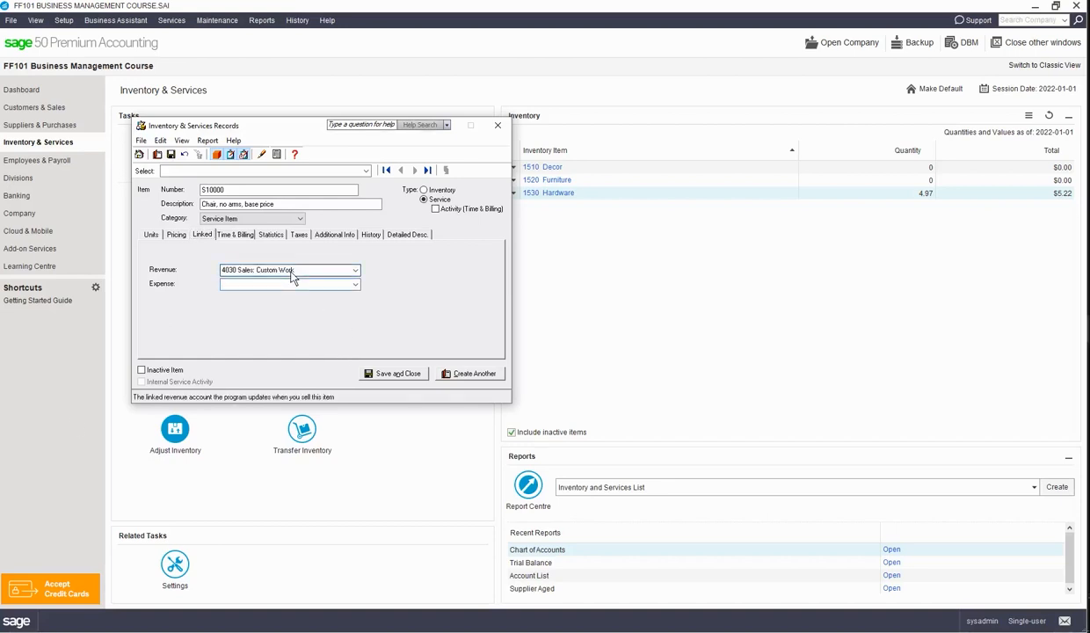
key("Tab")
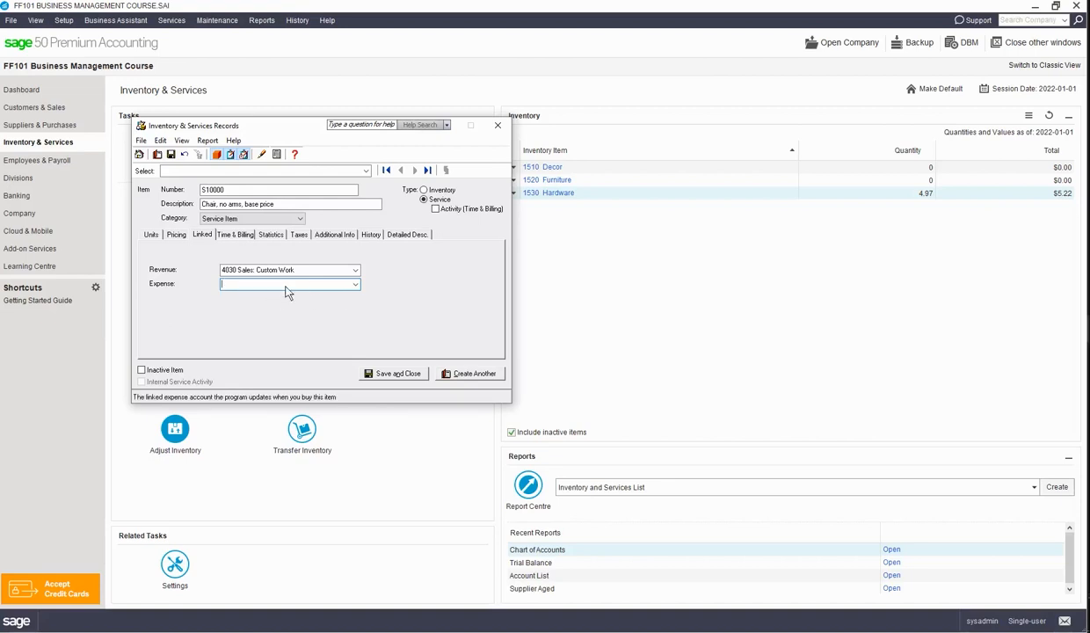
type("5070")
key("Tab")
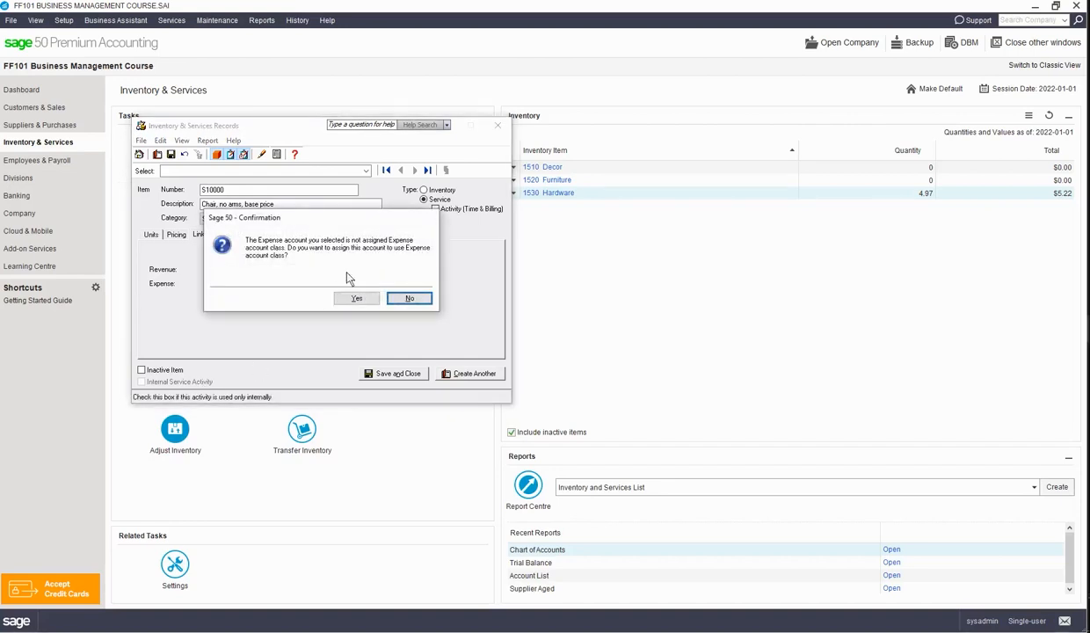
left_click(355, 298)
Enter another service item with number S50000, description Markup and category Service Item.
type("S50000")
key("Tab")
type("Mar")
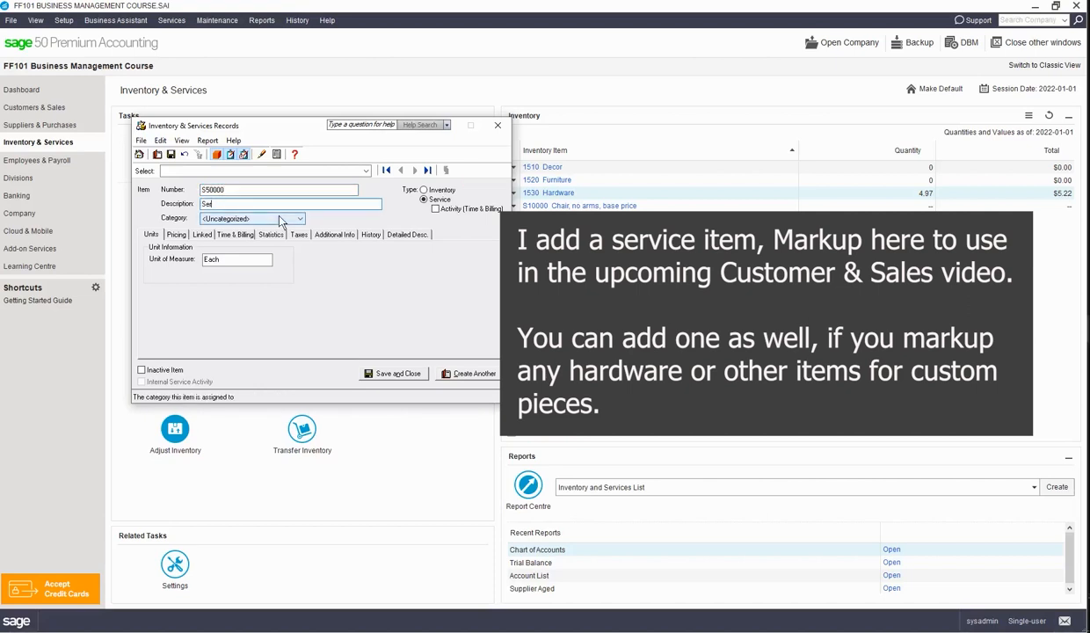
type("kup")
left_click(279, 219)
left_click(251, 273)
Change the Markup service's unit of measure, link its revenue to account 4030, and save the record.
left_click(176, 233)
left_click(201, 234)
left_click(151, 233)
type("Dollars")
left_click(201, 234)
left_click(285, 270)
type("4030")
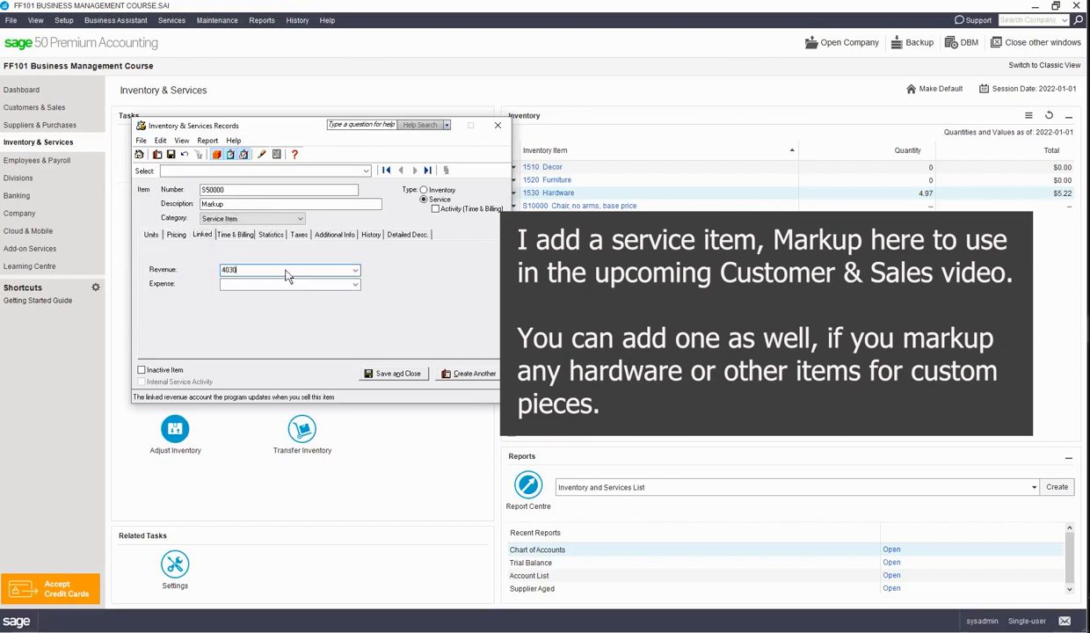
key("Tab")
left_click(387, 373)
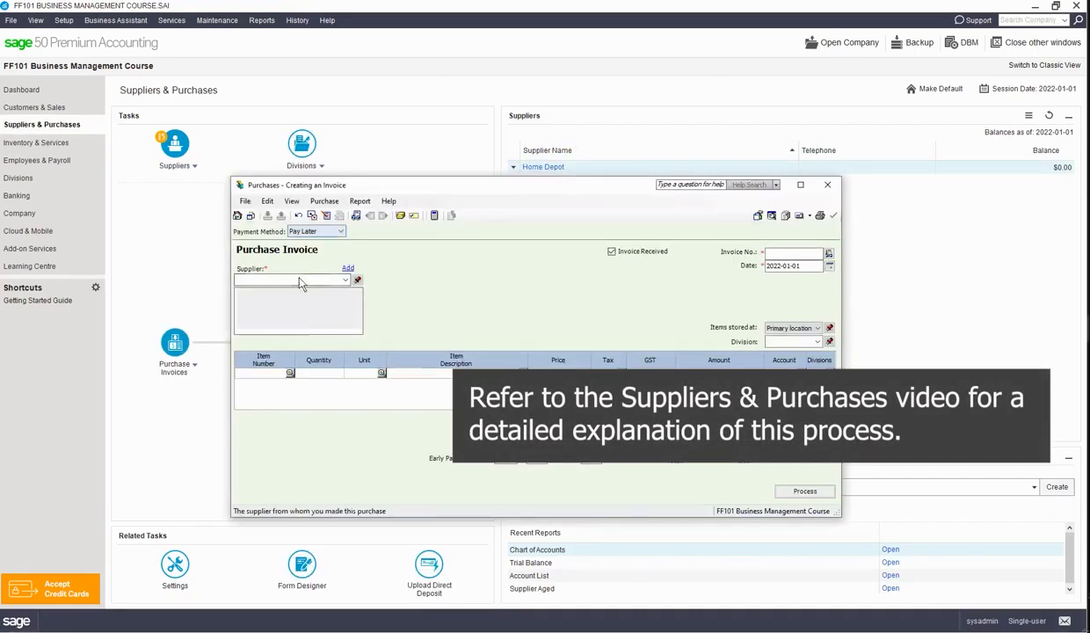
Start a Home Depot purchase invoice paid by AMEX, with "January 1, 22" as the invoice number.
left_click(298, 282)
left_click(297, 292)
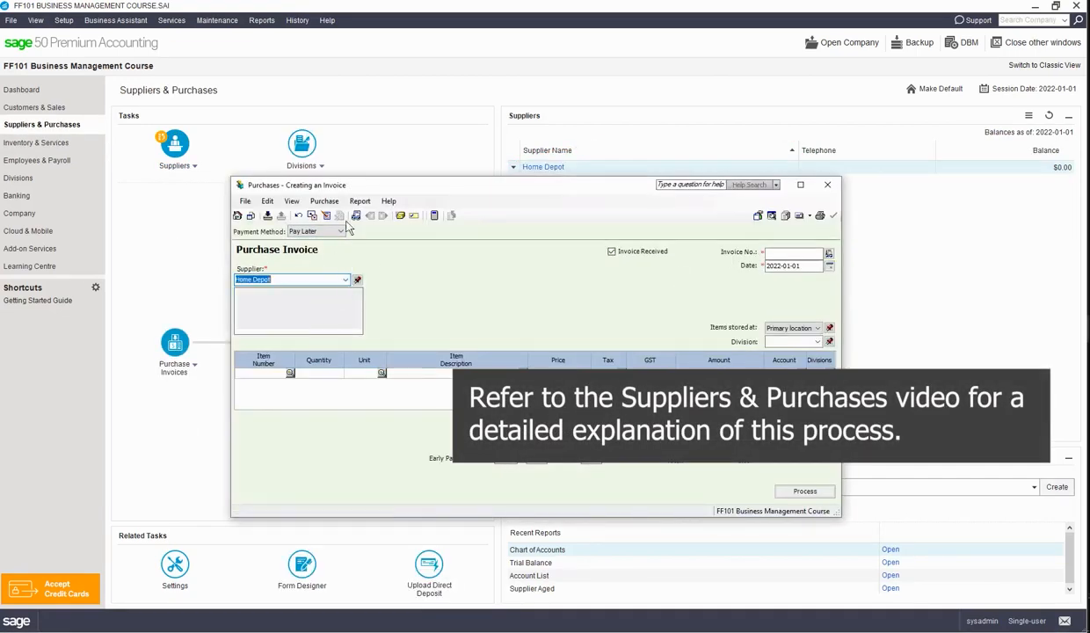
left_click(342, 231)
left_click(315, 274)
left_click(785, 255)
type("January 1, 22")
key("Tab")
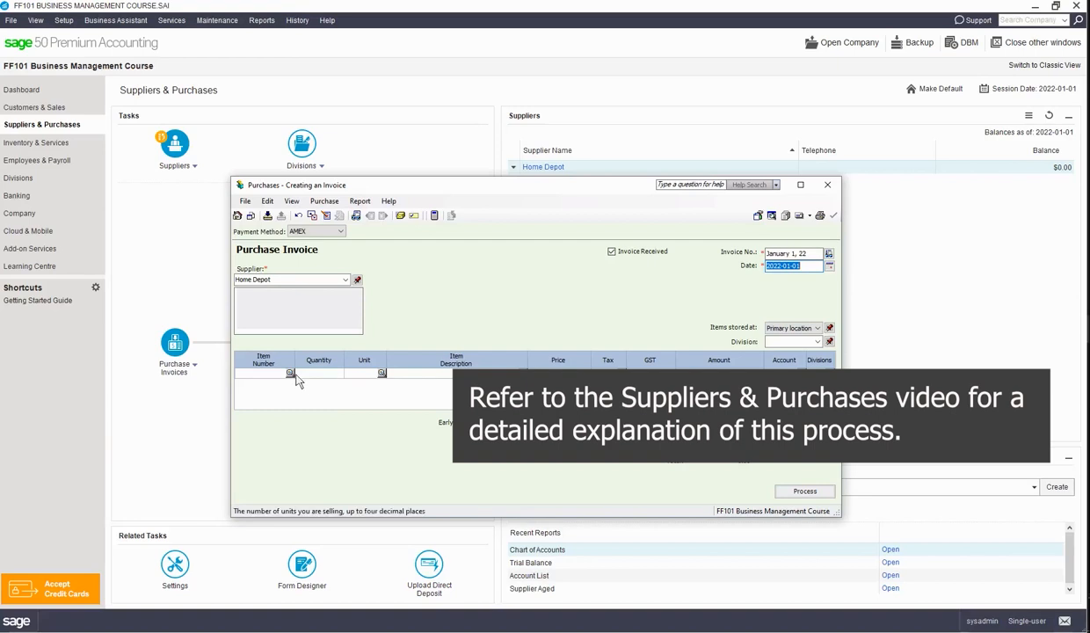
Add item 1520 Furniture to the purchase invoice with a quantity of 50.
left_click(291, 374)
double_click(601, 309)
left_click(328, 376)
type("50")
key("Return")
Add item 1530 Hardware as the second invoice line with a quantity of 25.
type("151")
key("BackSpace")
type("30")
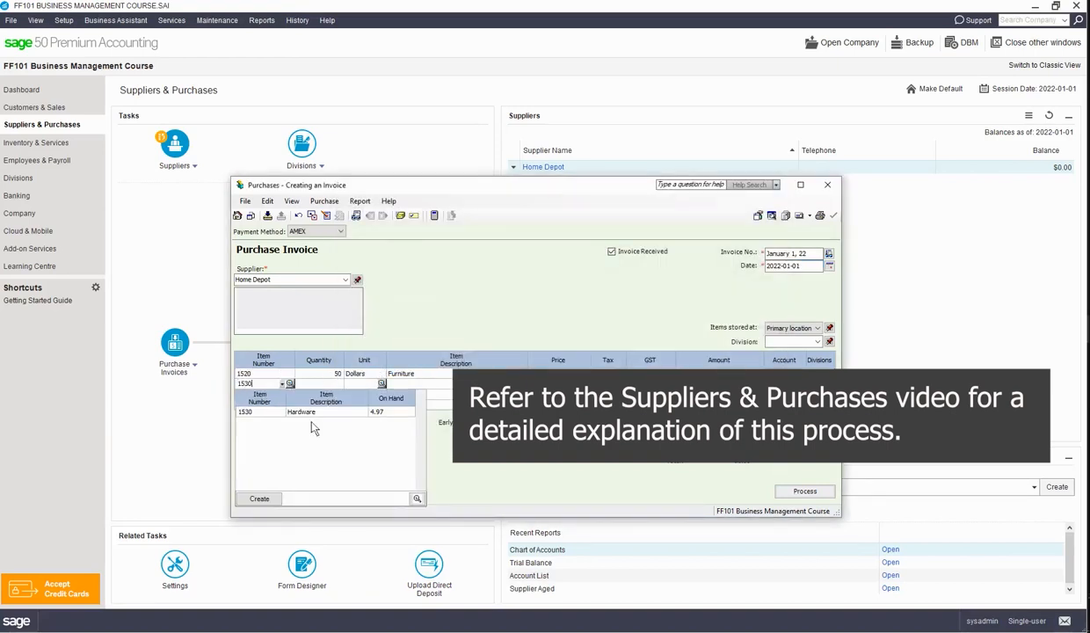
left_click(331, 384)
type("25")
key("Return")
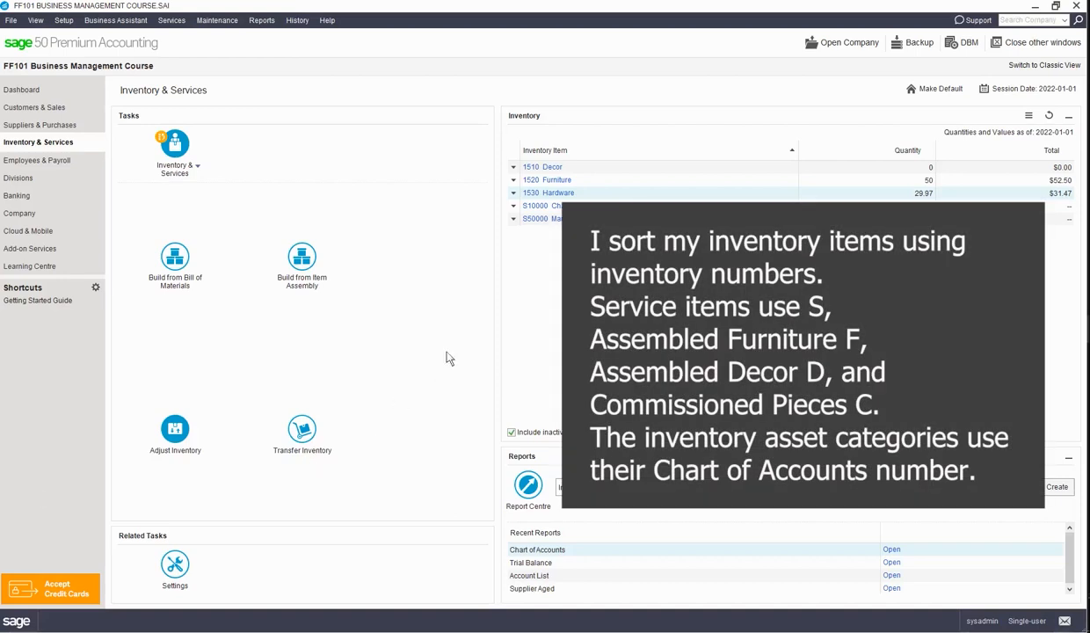
Start a new build from item assembly with "memo" as the source.
left_click(302, 261)
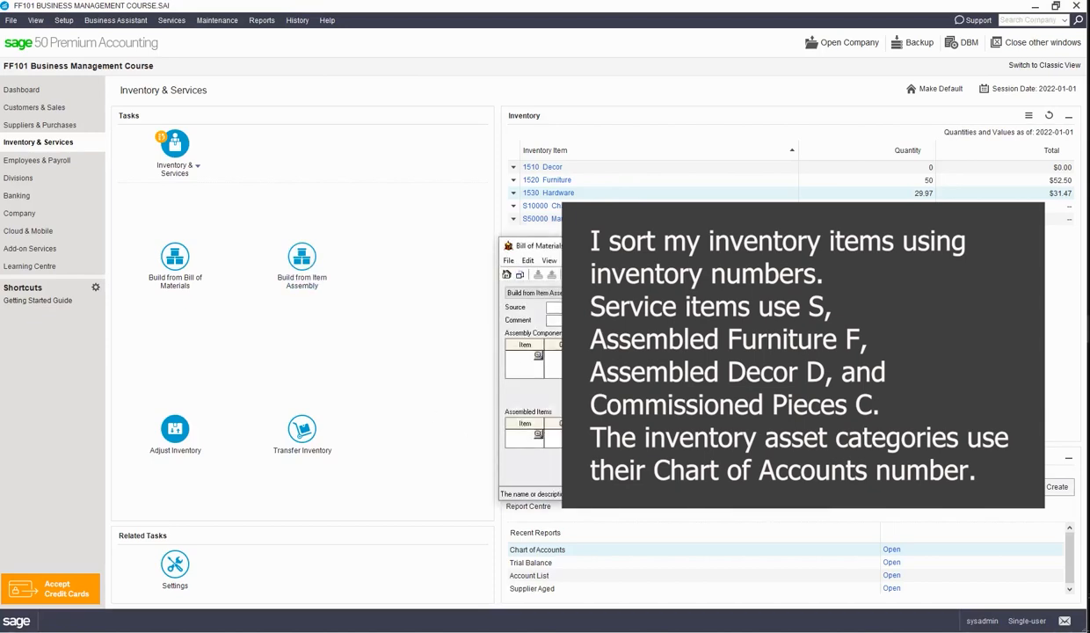
left_click(606, 308)
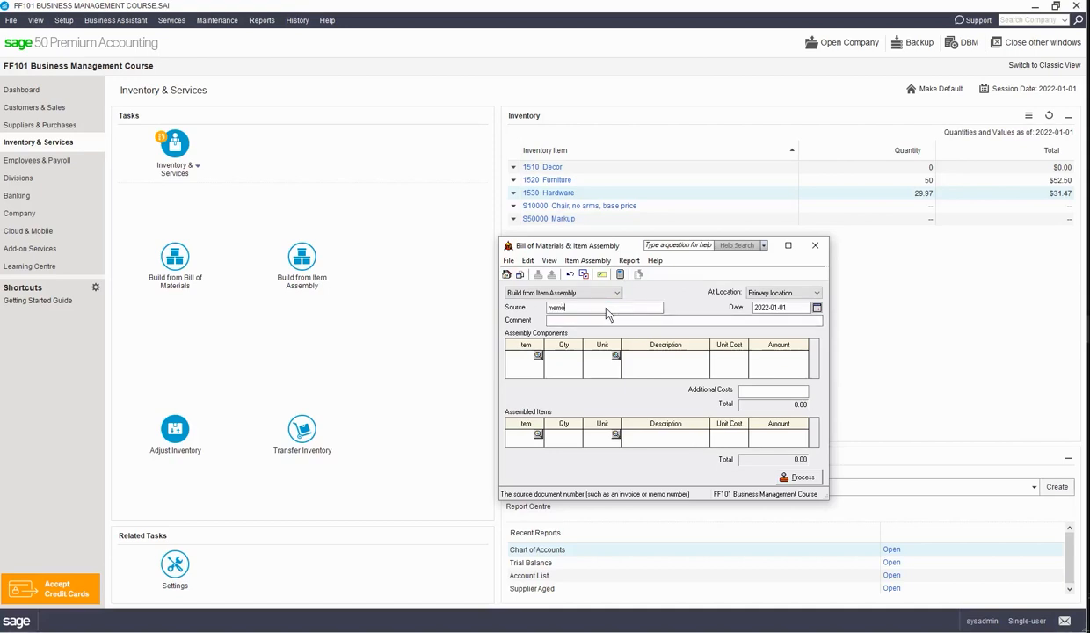
left_click(597, 321)
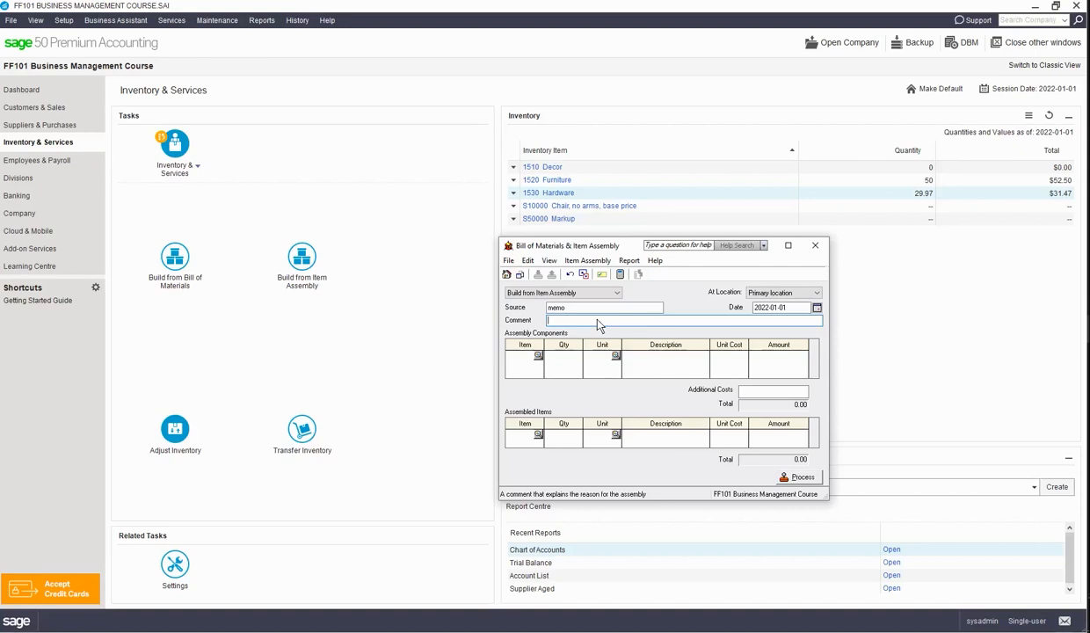
Add item 1520 Furniture as an assembly component with a quantity of 50.
left_click(536, 356)
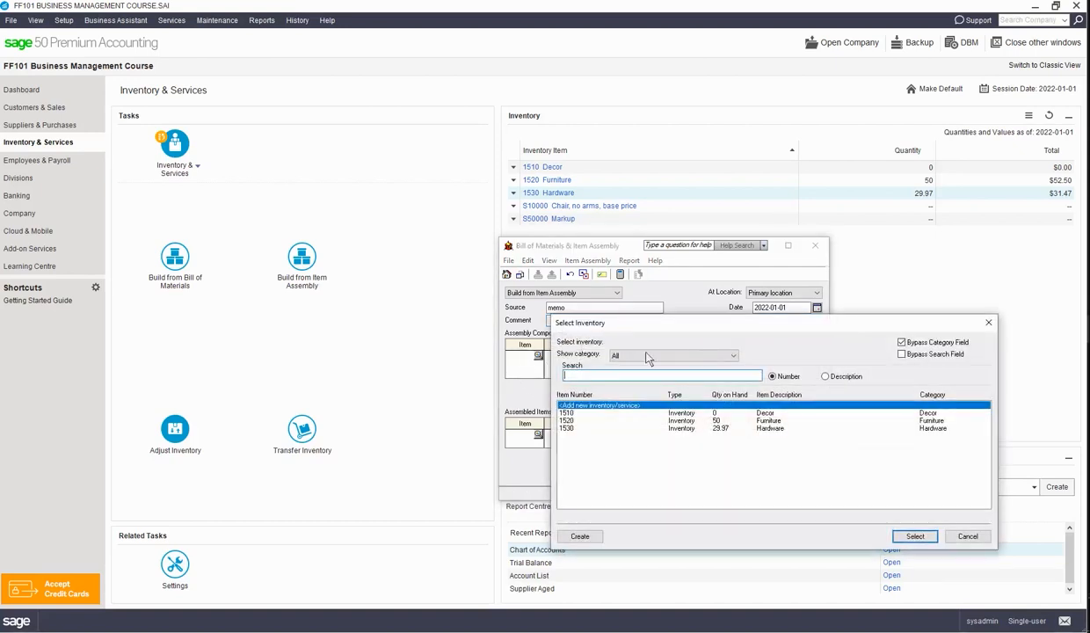
left_click(725, 421)
left_click(893, 536)
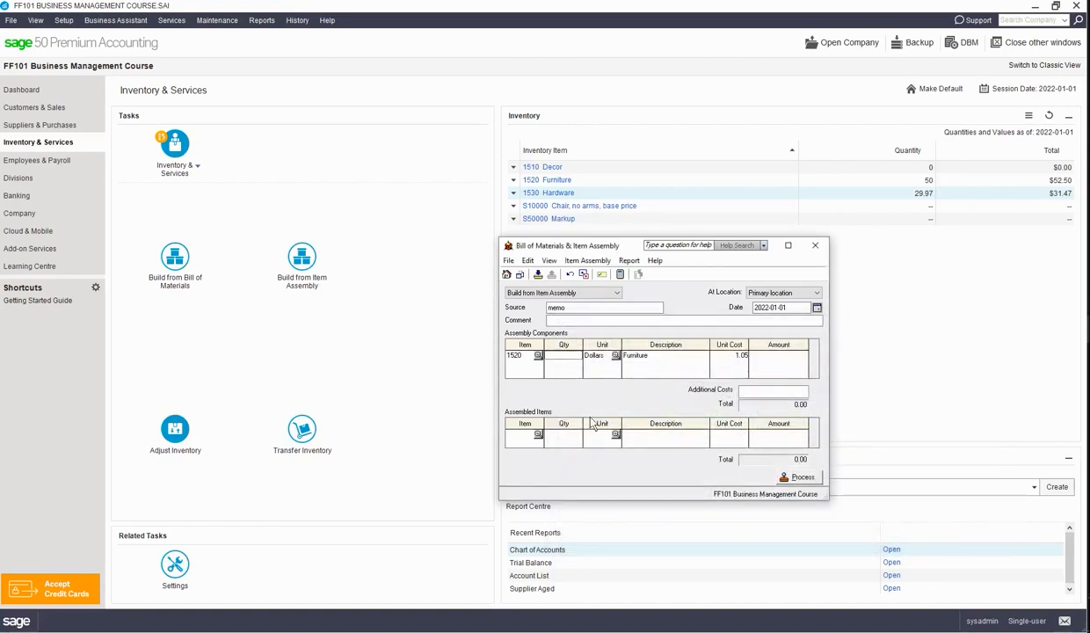
type("50")
key("Tab")
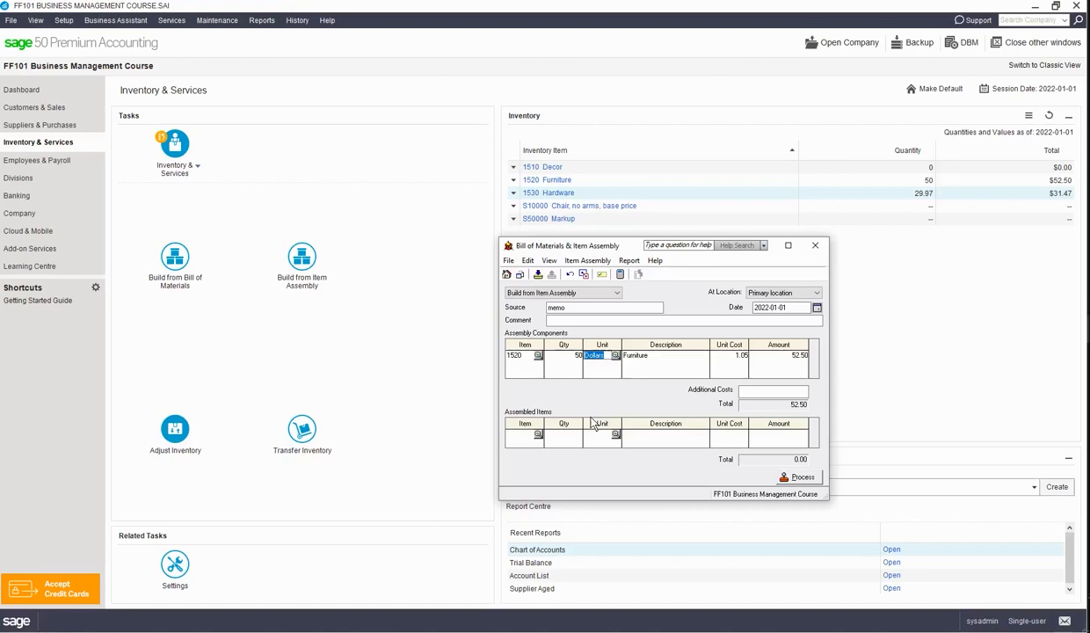
left_click(743, 356)
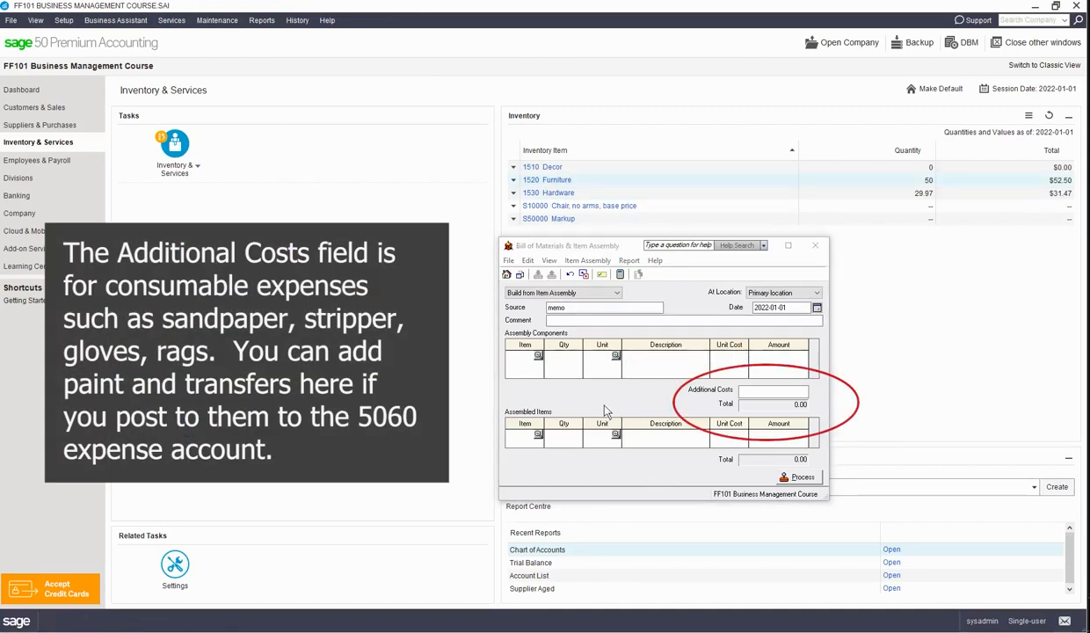
Enter 1520 Furniture with quantity 50 and 1530 Hardware with quantity 25 as the assembly components.
left_click(521, 353)
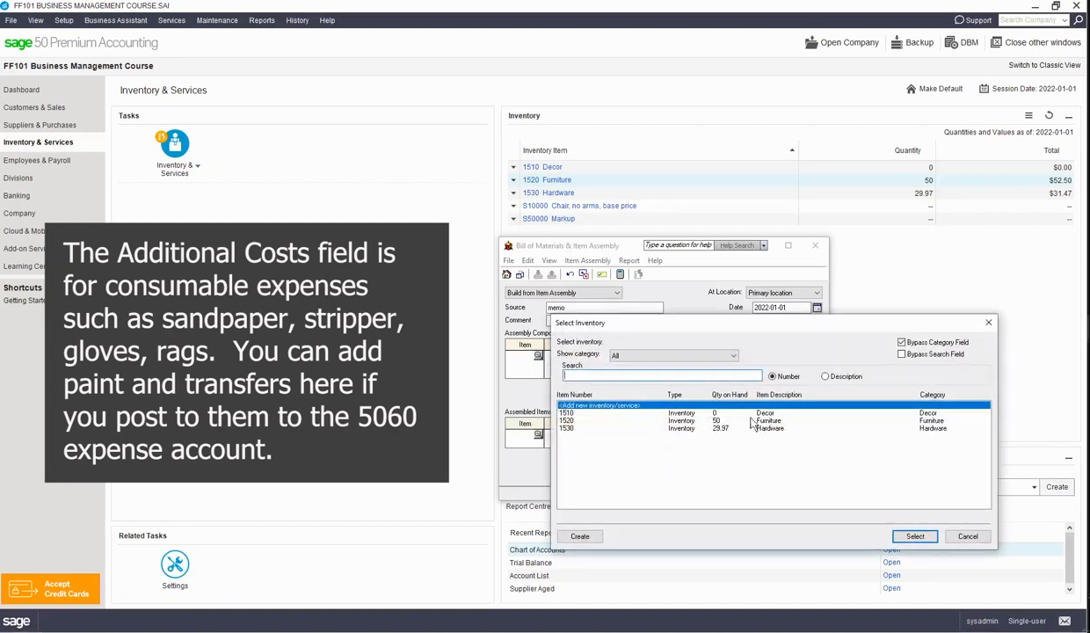
left_click(684, 429)
left_click(677, 421)
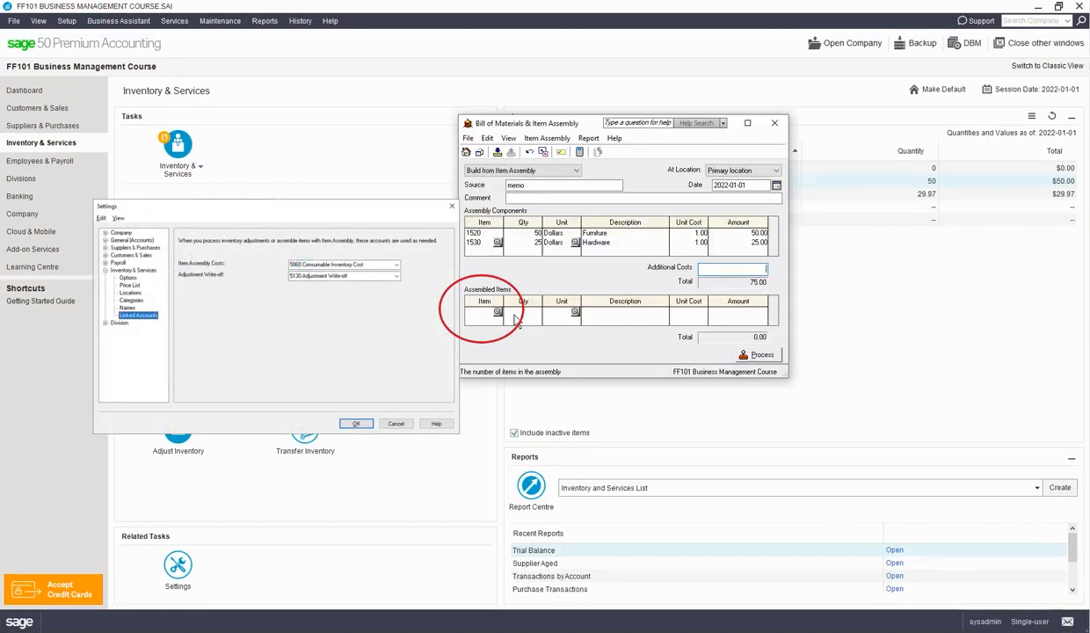
Create a new record for the assembled item, numbered F100000, described as "Solid Oak table with new hinges", in the Furniture category.
left_click(500, 313)
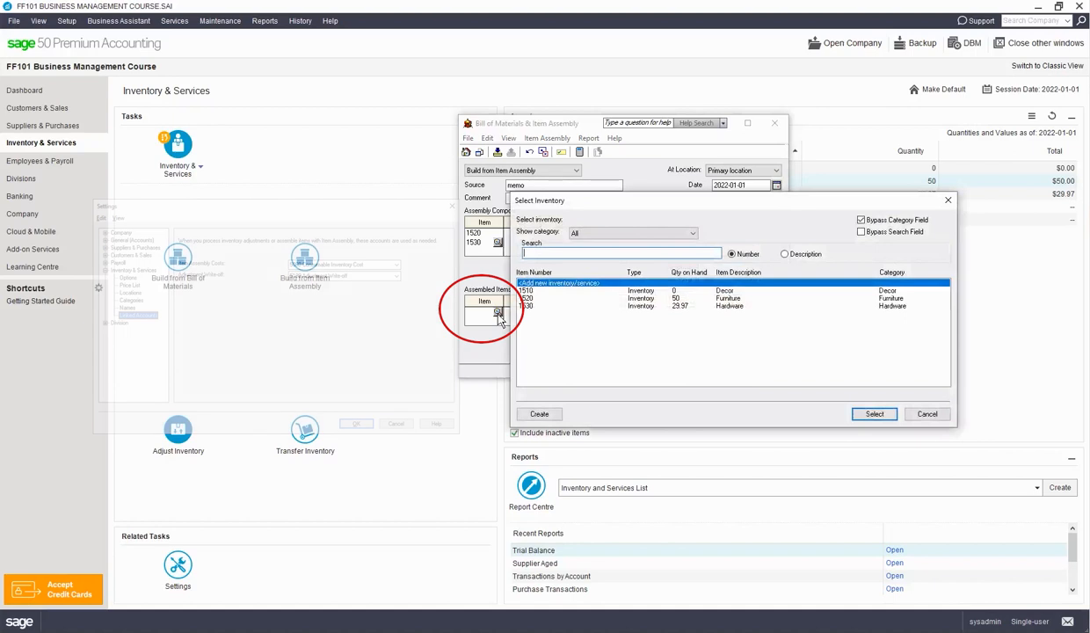
left_click(538, 413)
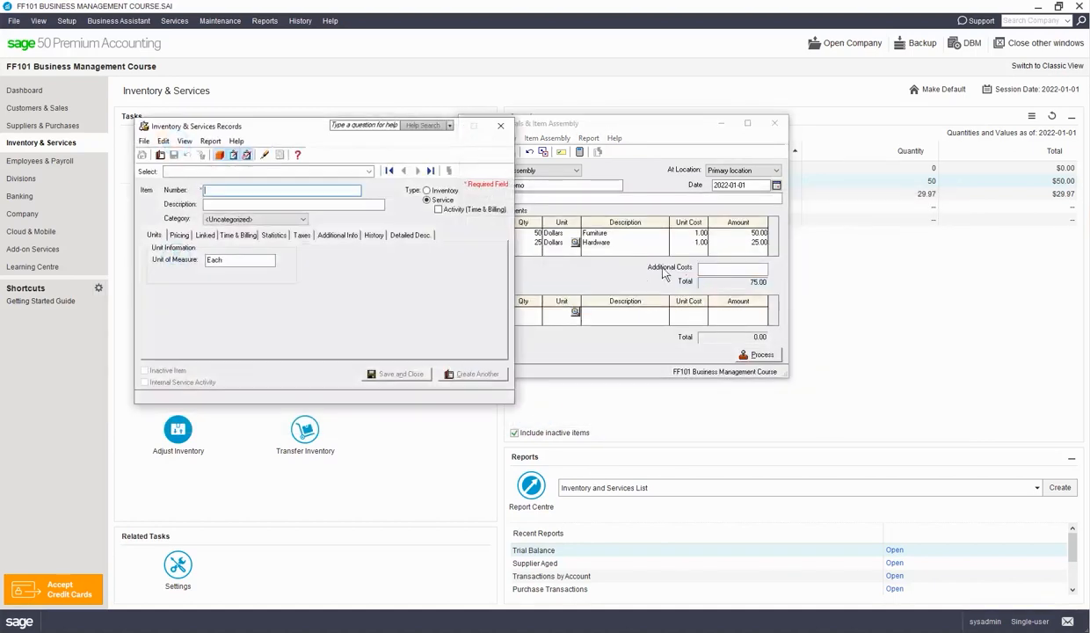
left_click_drag(276, 124, 540, 193)
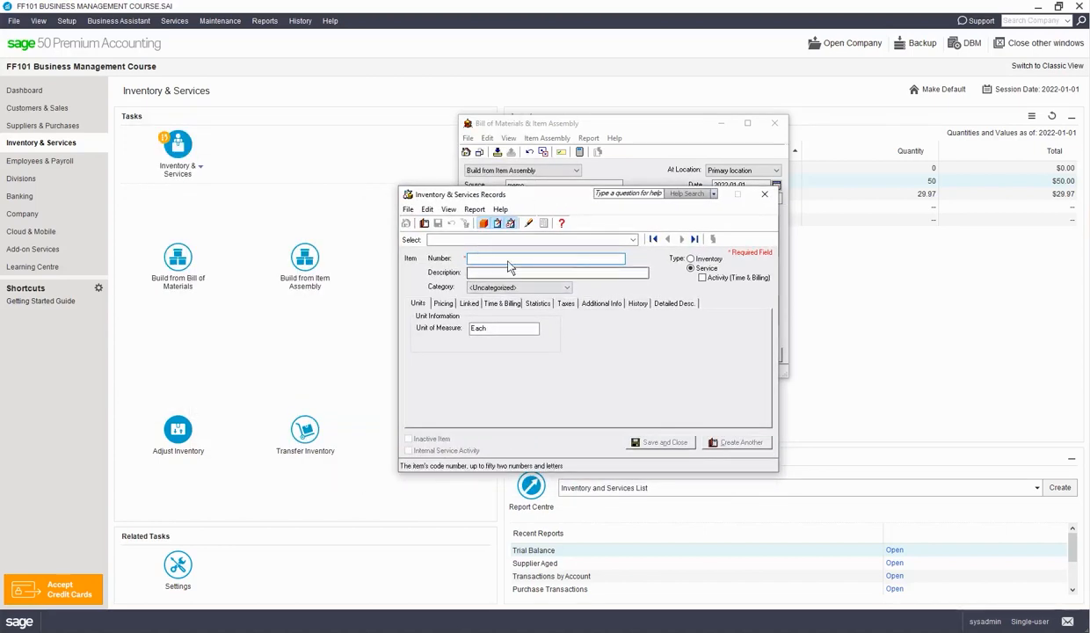
type("F100000")
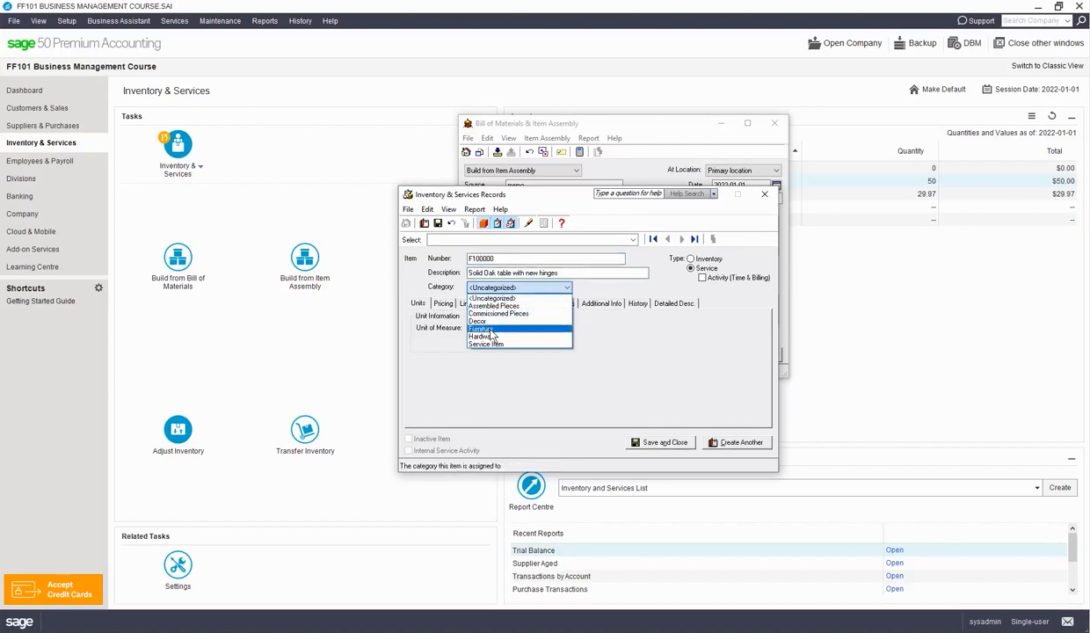
left_click(479, 327)
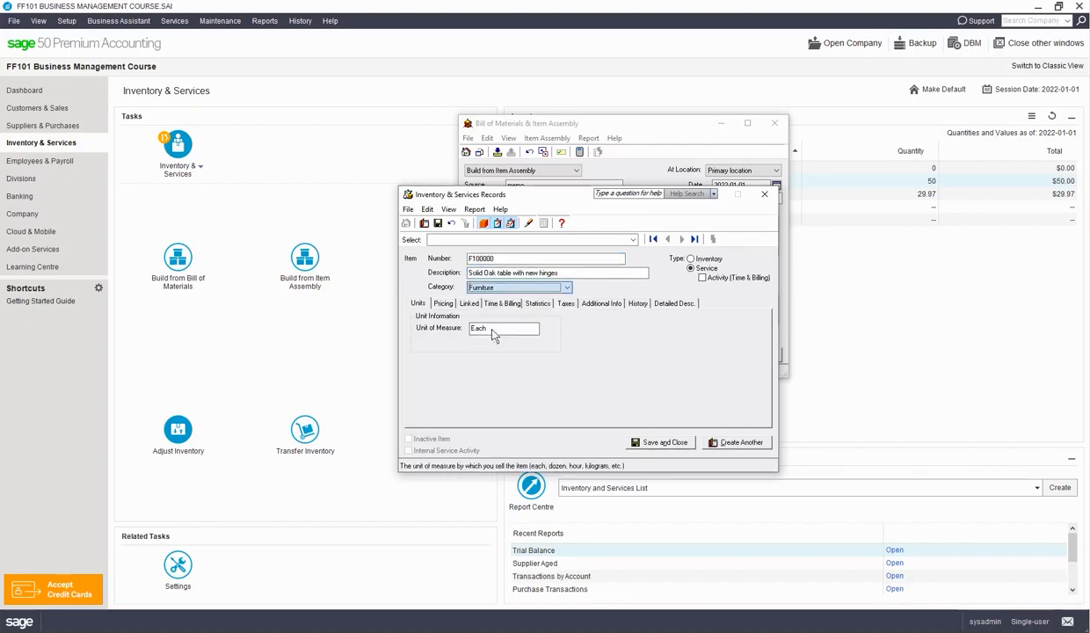
Set the regular selling price of item F100000 to 350.
left_click(445, 304)
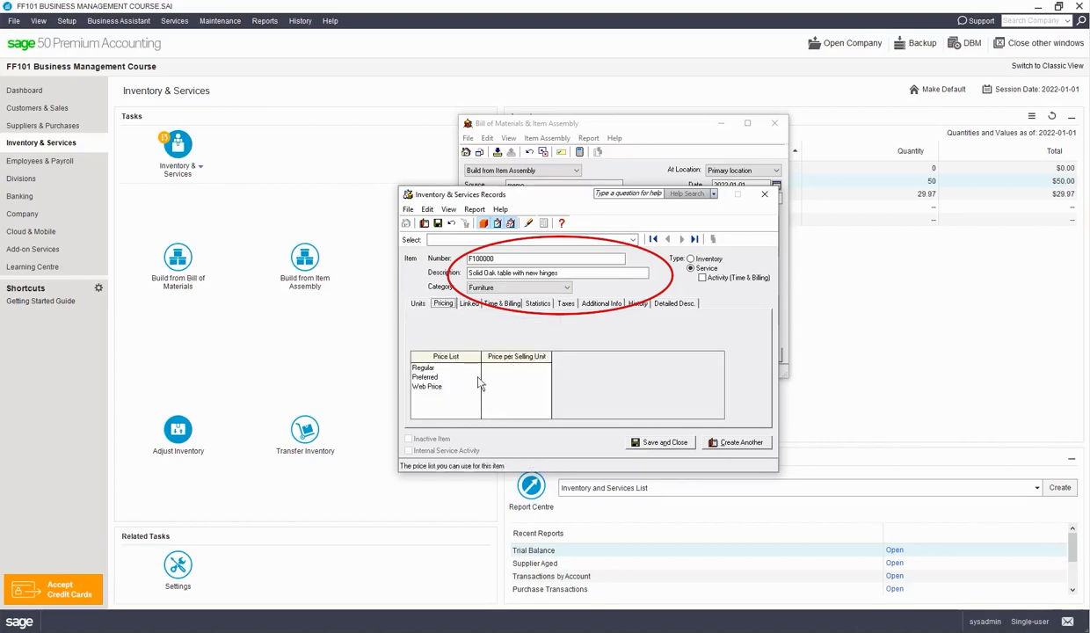
left_click(516, 370)
type("350")
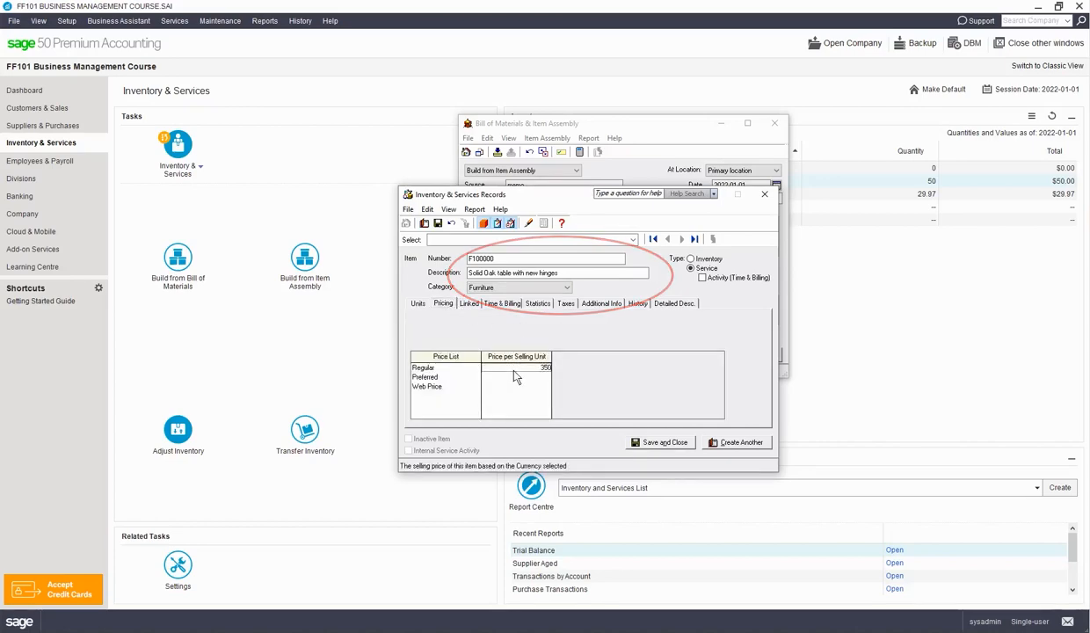
key("Tab")
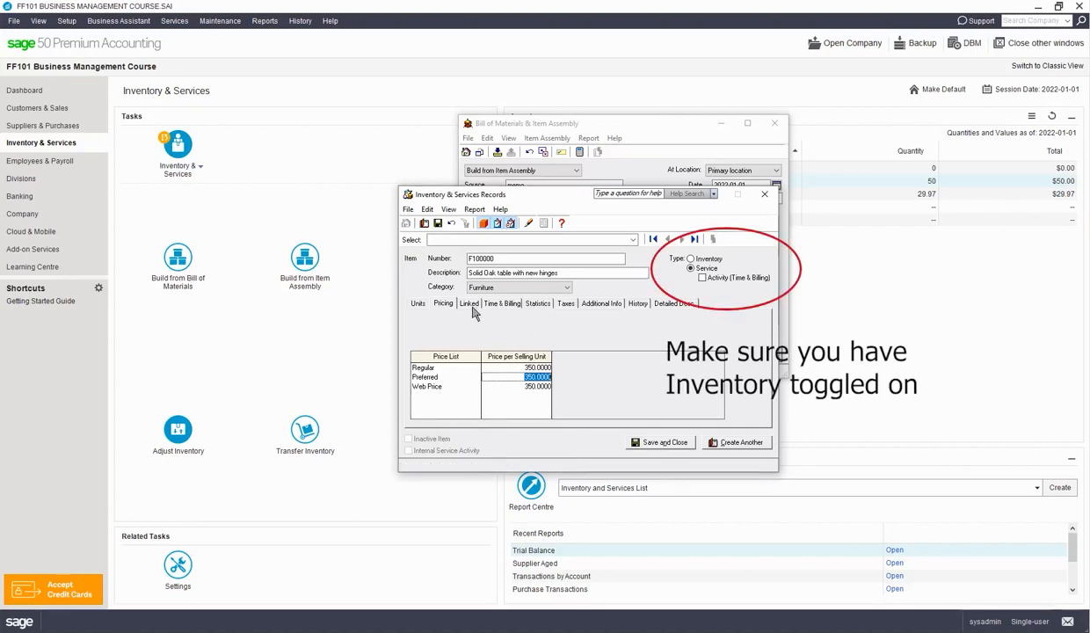
Change item F100000's type to Inventory and link its asset to 1570 Assembled Inventory and its revenue to 4020 Sales: Assembled Items.
left_click(467, 303)
left_click(691, 259)
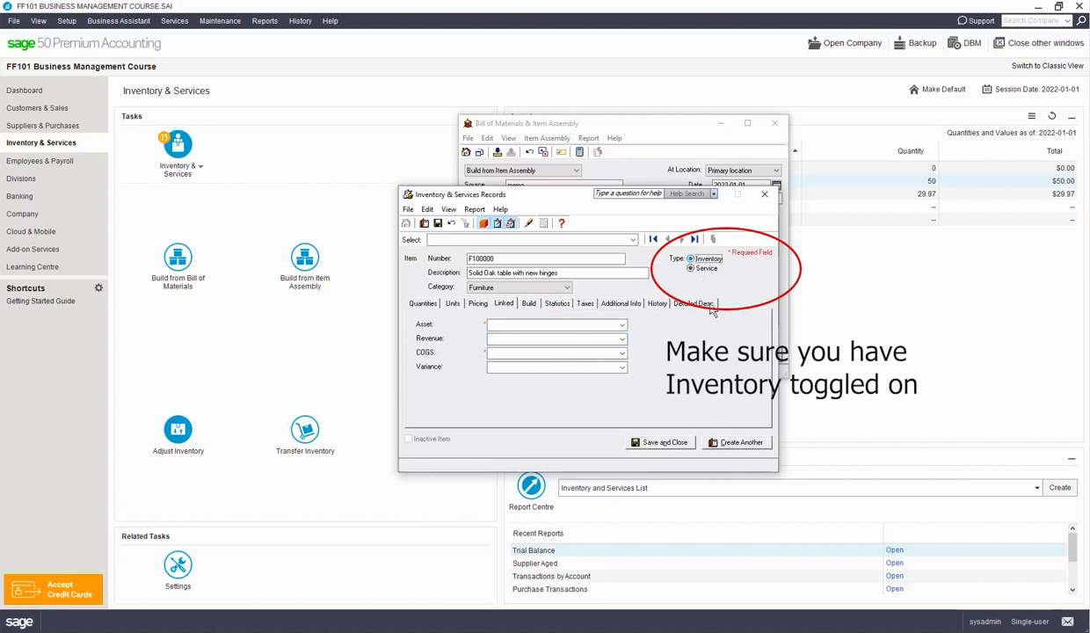
left_click(528, 325)
type("1570")
key("Tab")
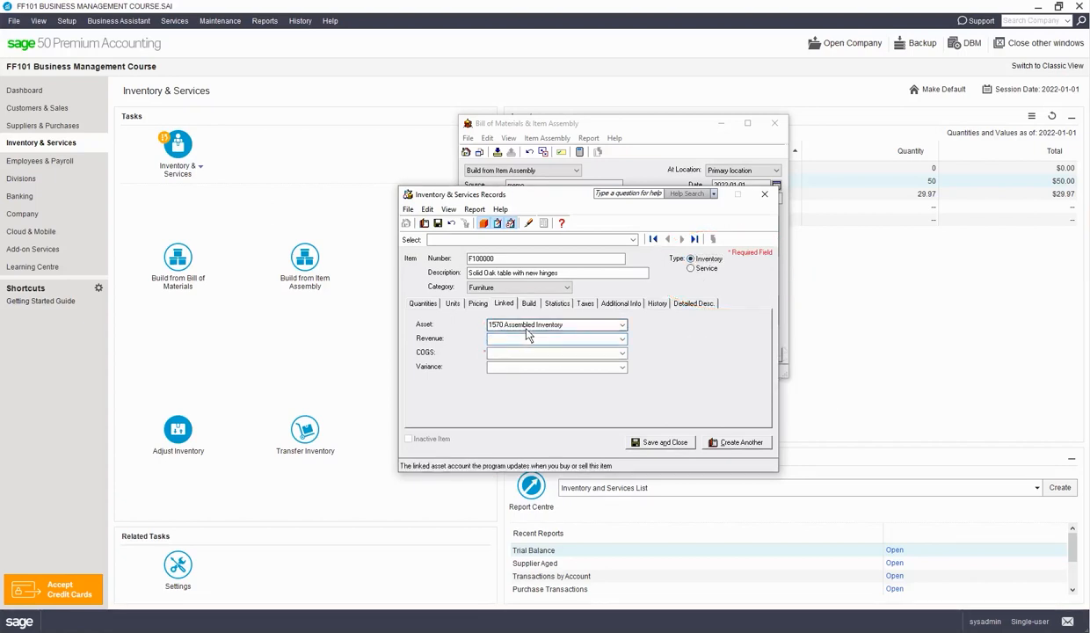
type("4020")
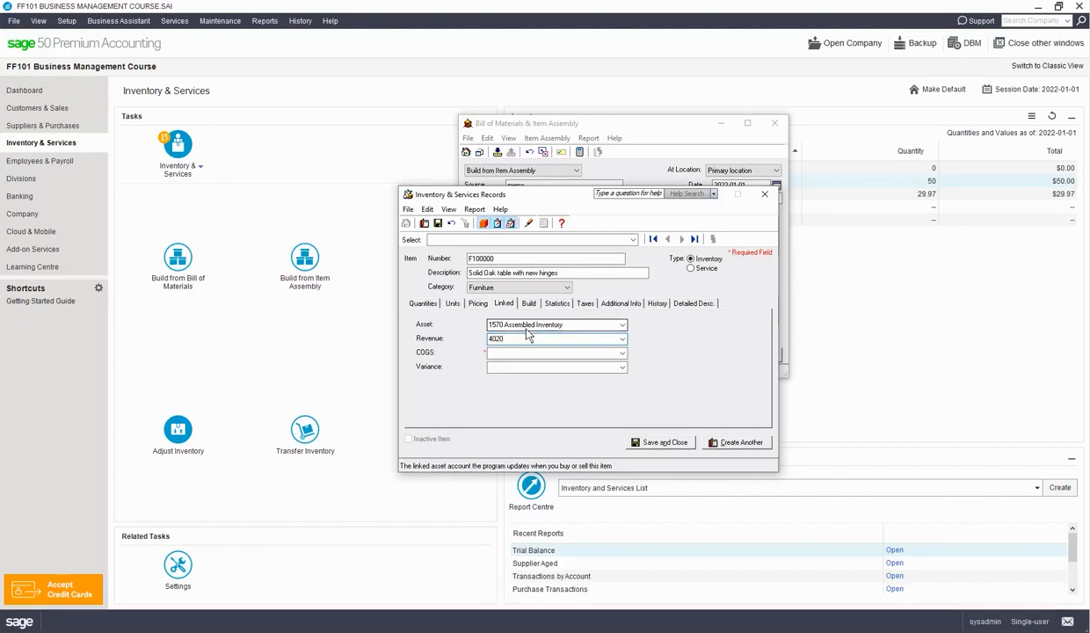
key("Tab")
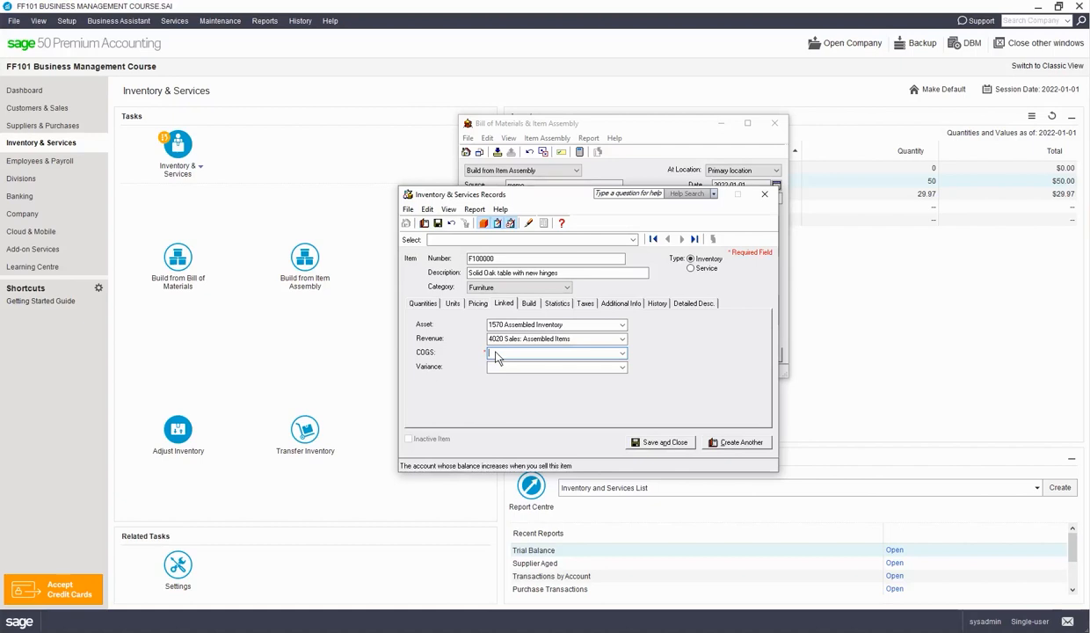
Link COGS to 5070 Assembled Inventory Cost, accepting the account class change, link variance to Inventory Variance, and save the item record.
type("5020")
key("Tab")
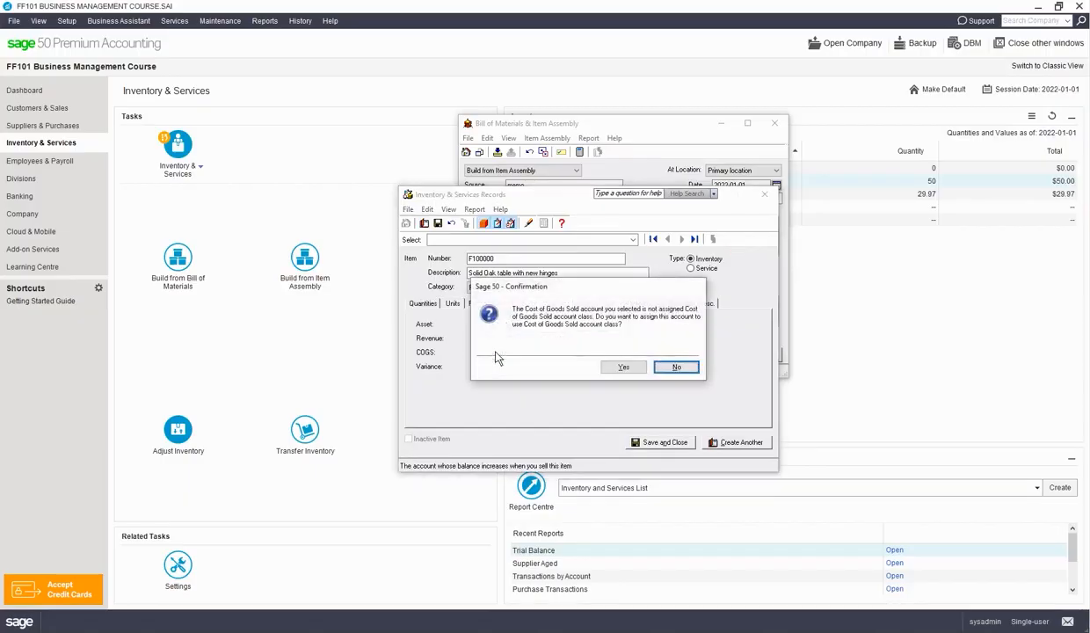
left_click(623, 366)
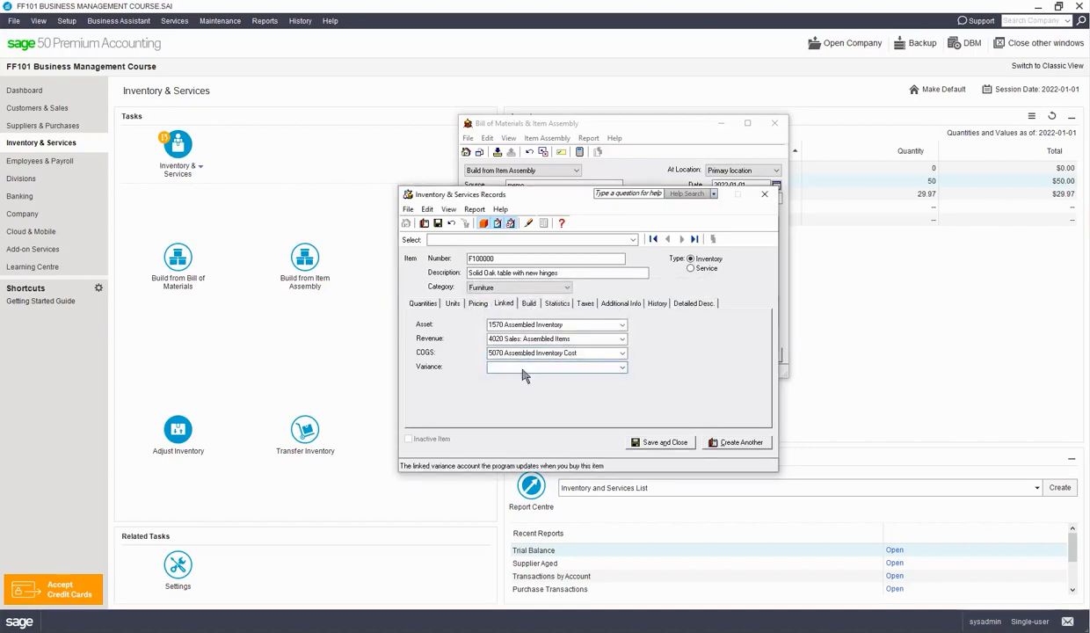
key("Tab")
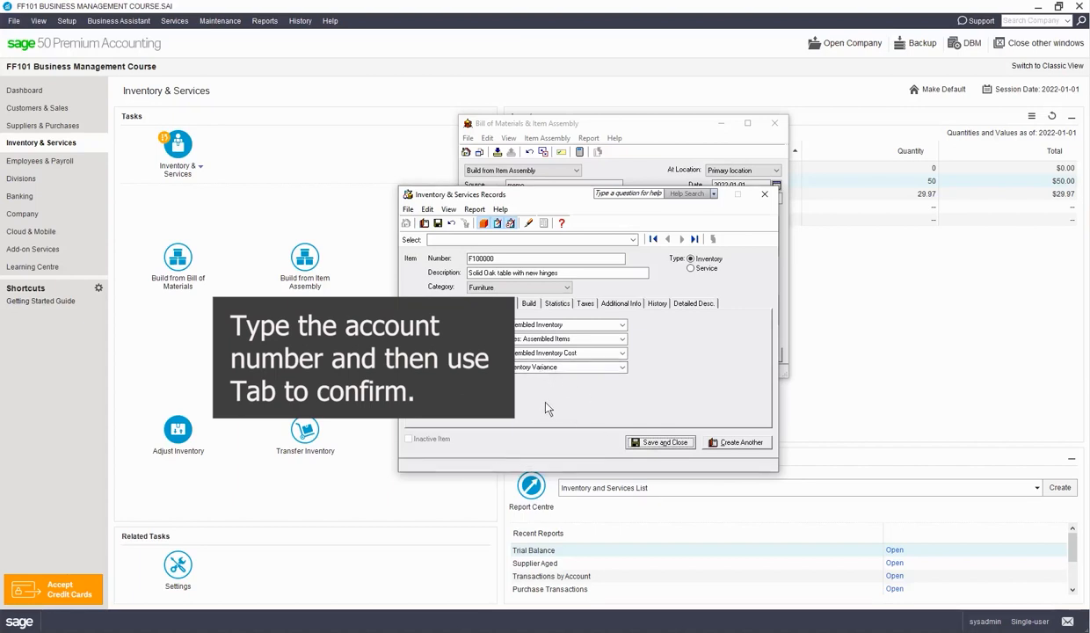
left_click(585, 303)
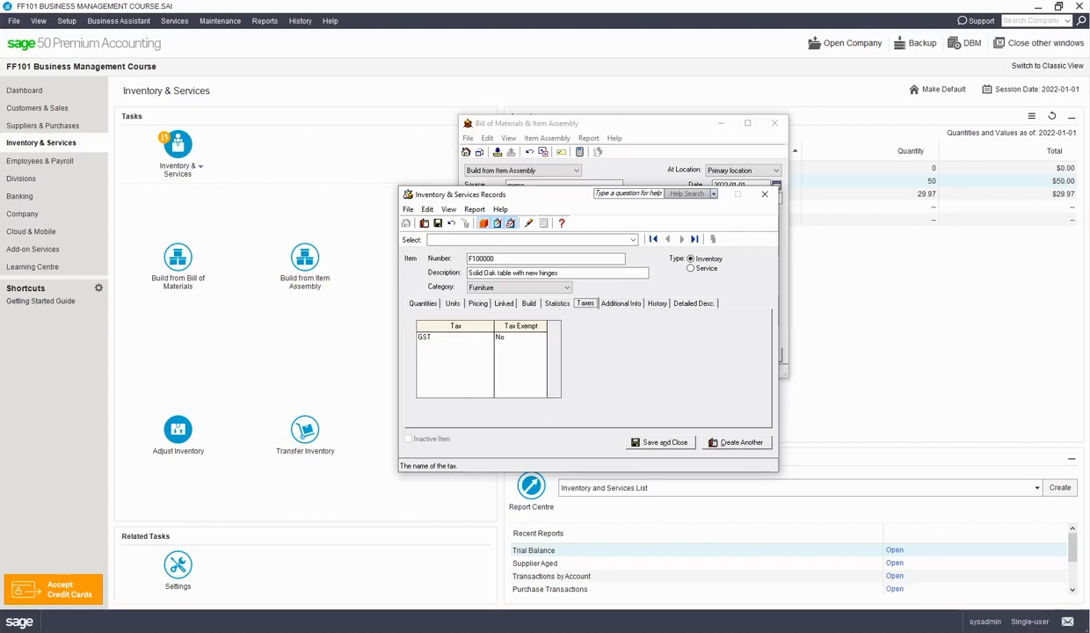
left_click(670, 442)
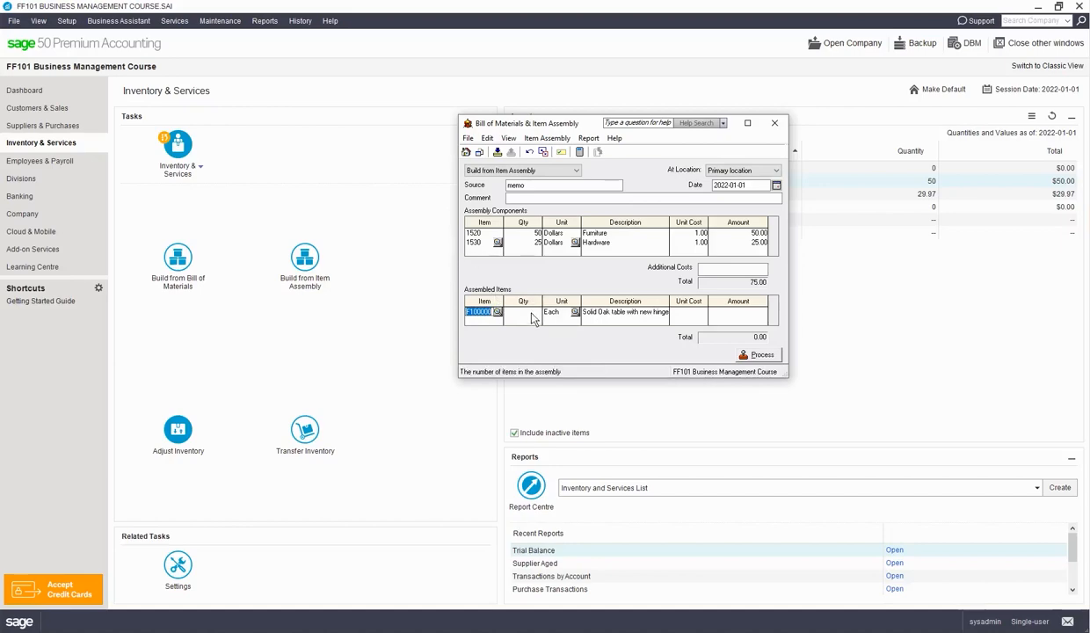
Set the assembled quantity of F100000 to 1 and process the item assembly.
left_click(527, 312)
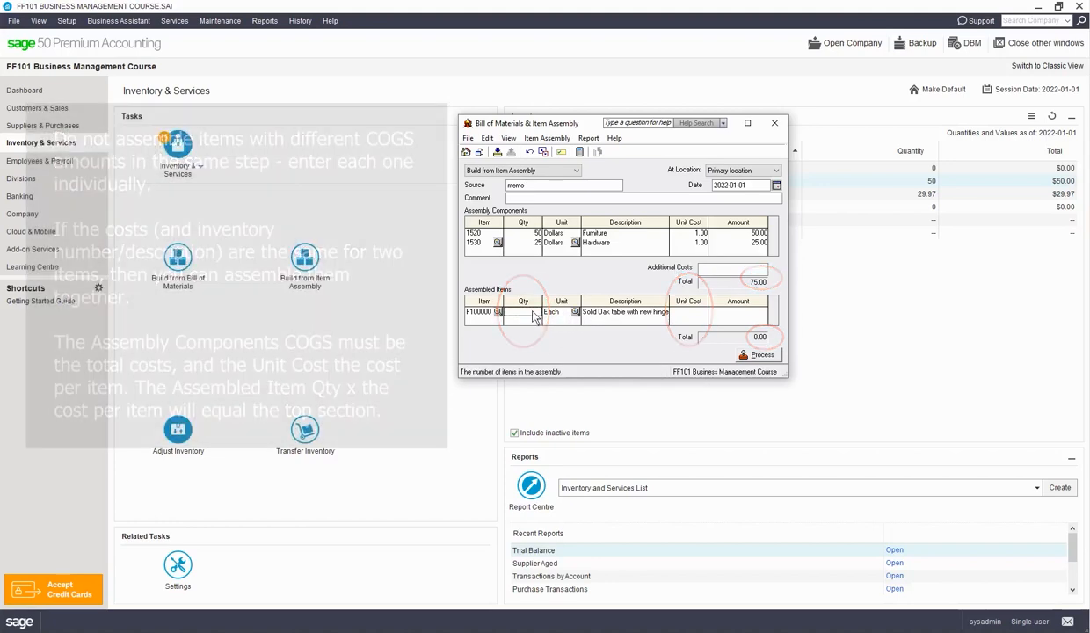
key("Tab")
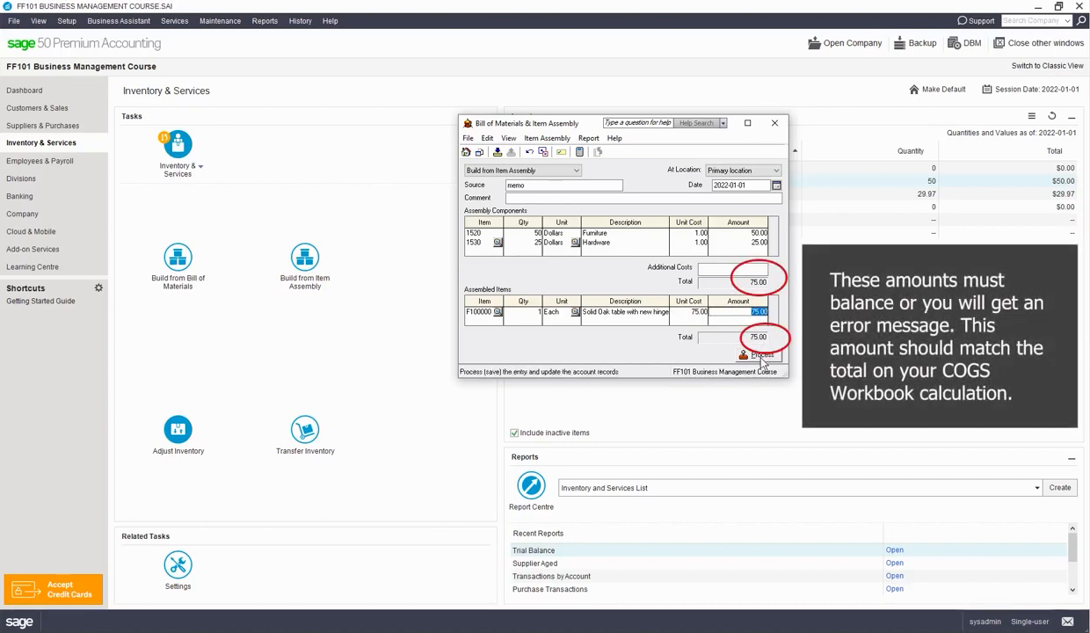
left_click(759, 356)
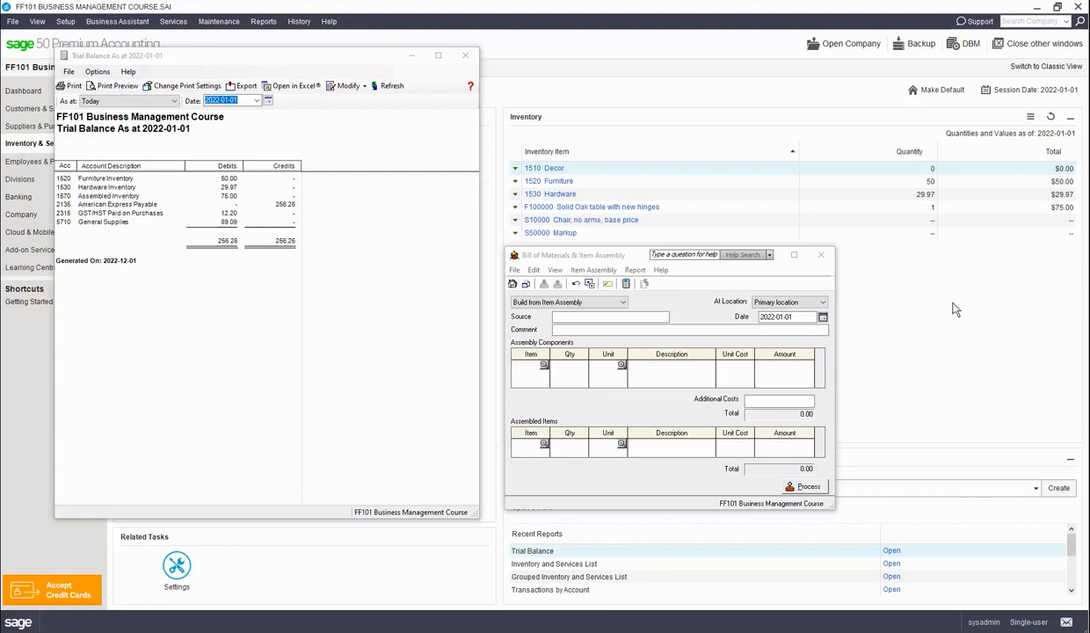
Start a second item assembly with "memo" as the source and "F100001" as the comment.
left_click(586, 319)
key("Tab")
type("F")
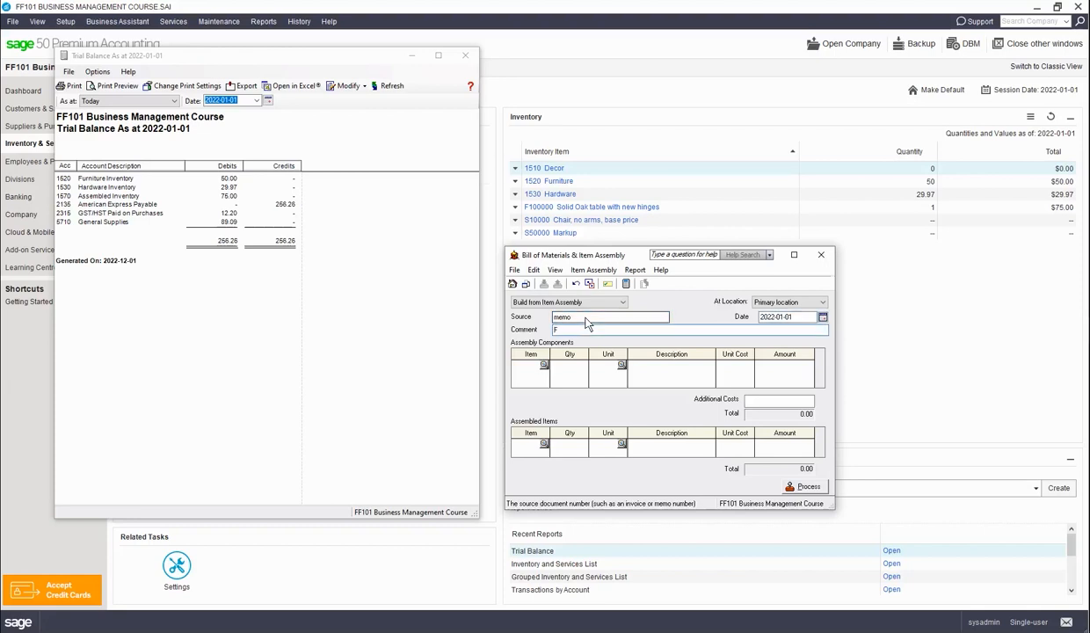
Add 1520 Furniture as the first component of the second assembly with a quantity of 50.
left_click(545, 365)
left_click(773, 430)
left_click(916, 542)
type("50")
key("Tab")
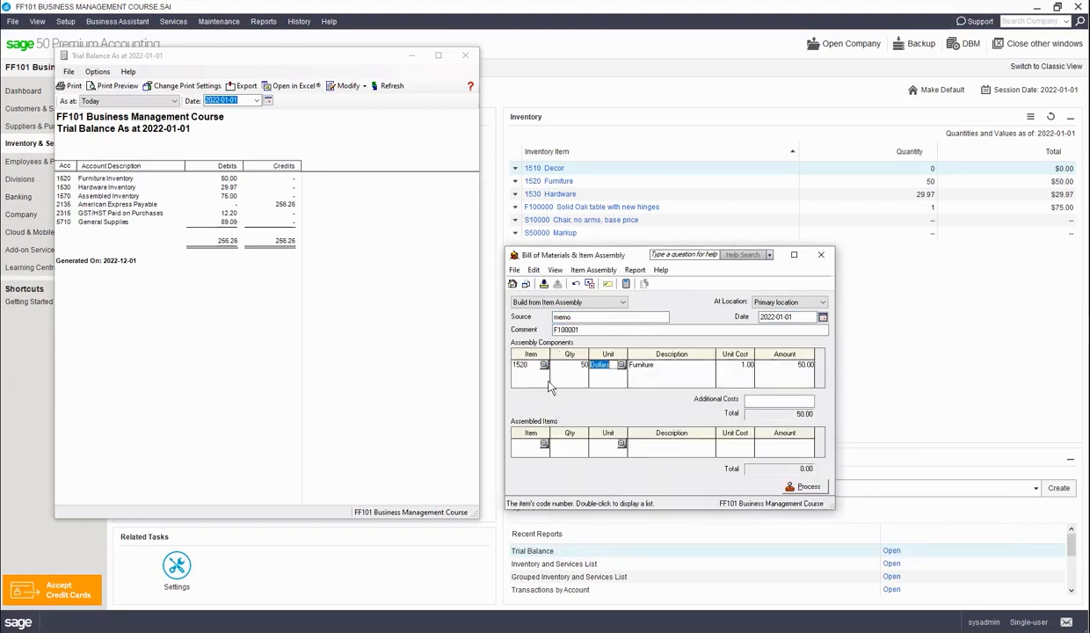
Add 1530 Hardware as the second component with a quantity of 25.
left_click(545, 375)
left_click(639, 438)
left_click(911, 543)
type("25")
key("Tab")
Create a new record for the second assembled item, numbered F100001, described as "Solid Oak table with new hinges", in the Furniture category.
left_click(545, 444)
left_click(606, 549)
type("F100001")
left_click(517, 274)
type("Solid Oak table with new")
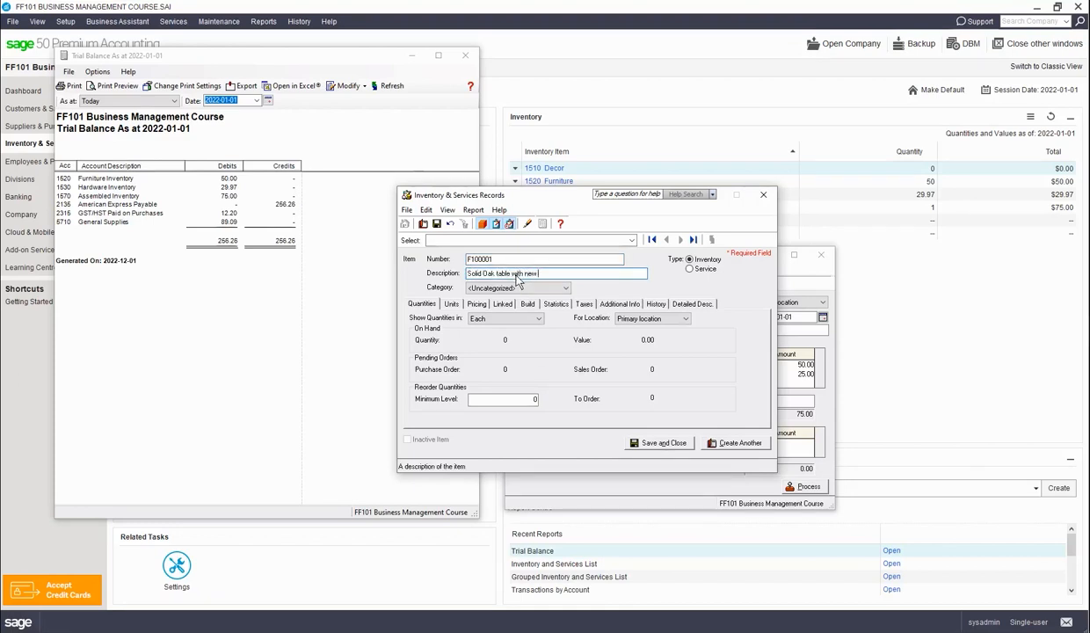
type("es")
left_click(519, 288)
left_click(514, 313)
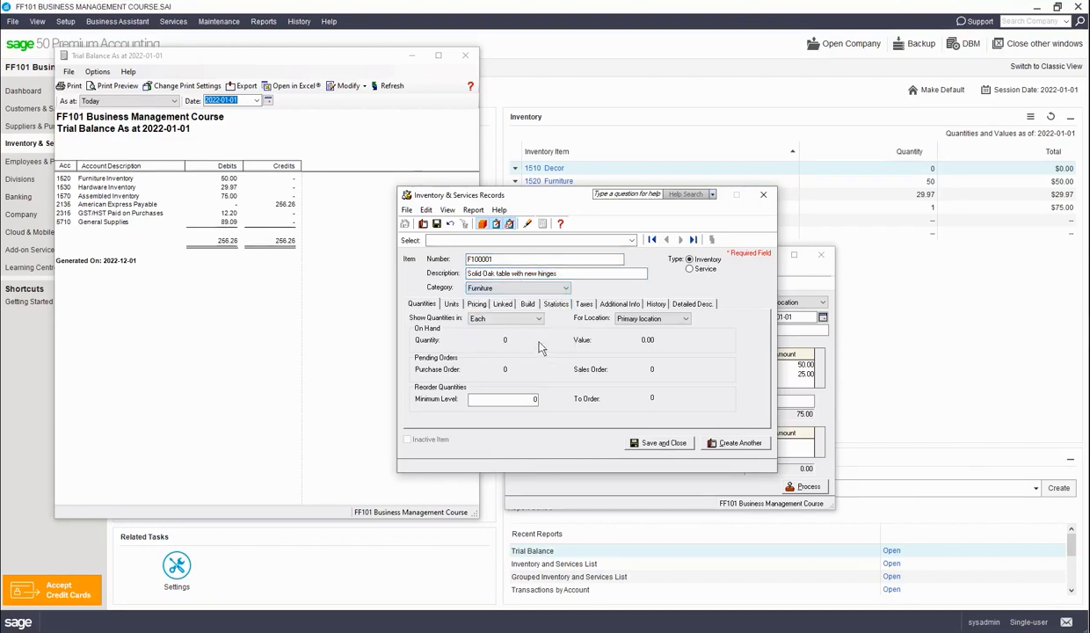
Set the regular selling price of item F100001 to 350.
left_click(451, 305)
left_click(477, 304)
left_click(520, 368)
type("350")
key("Tab")
Link F100001's asset to 1570 Assembled Inventory, revenue to 4020 Sales: Assembled Items, COGS to 5070 Assembled Inventory Cost, and variance to 5100 Inventory Variance.
left_click(503, 304)
left_click(527, 325)
type("1570 Assembled Inventory")
key("Tab")
type("4020")
key("Tab")
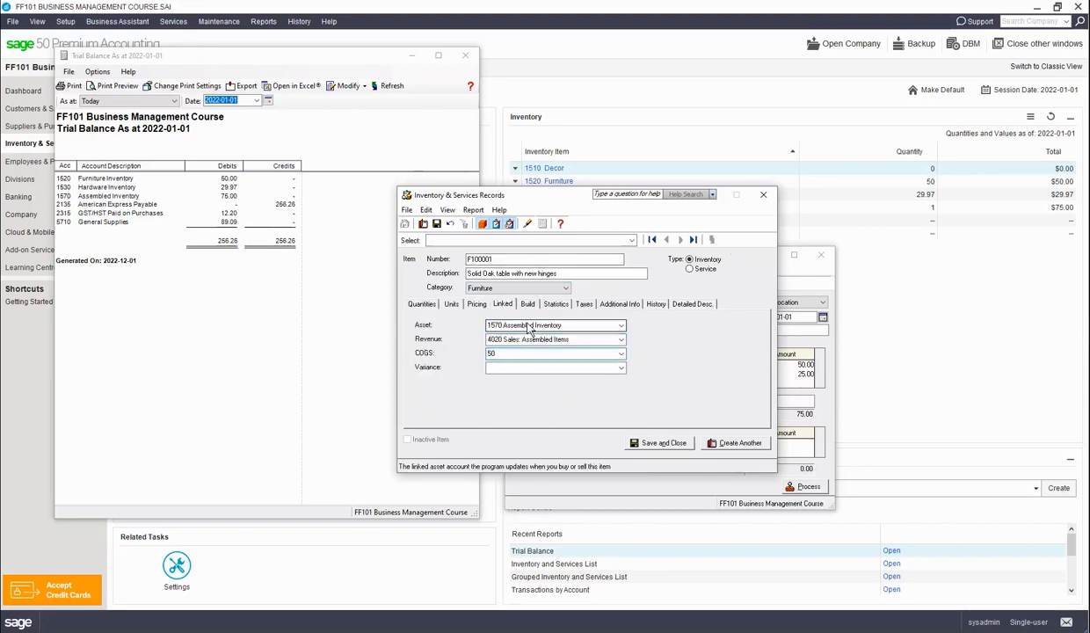
key("Tab")
type("5100")
key("Tab")
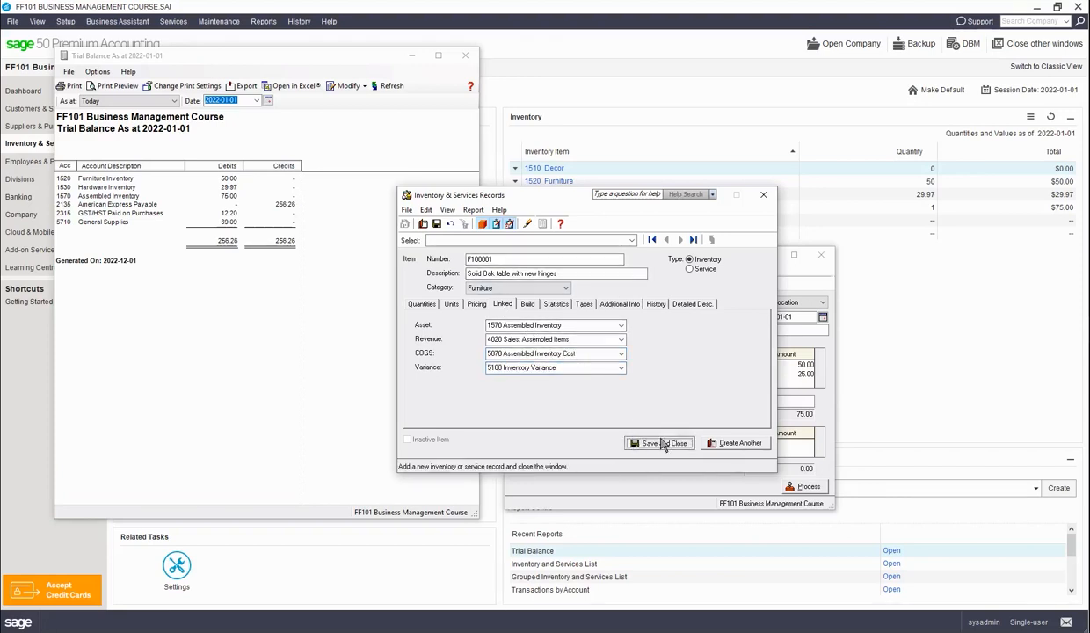
Save the F100001 item record and enter it as the assembled item with quantity 1 and a unit cost of 75.00.
left_click(657, 446)
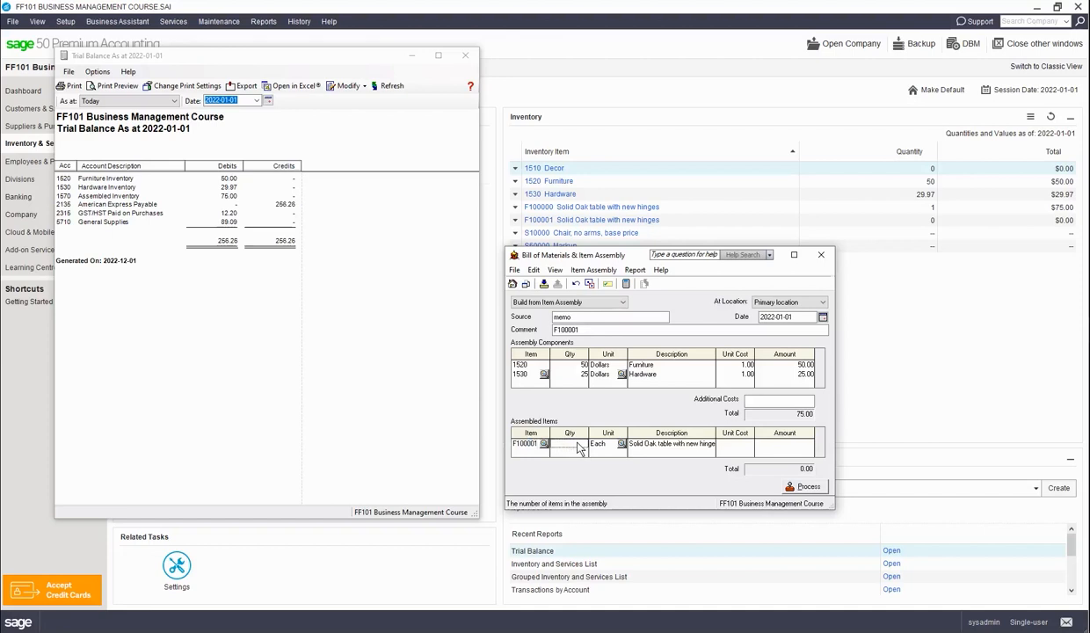
key("Tab")
key("Tab")
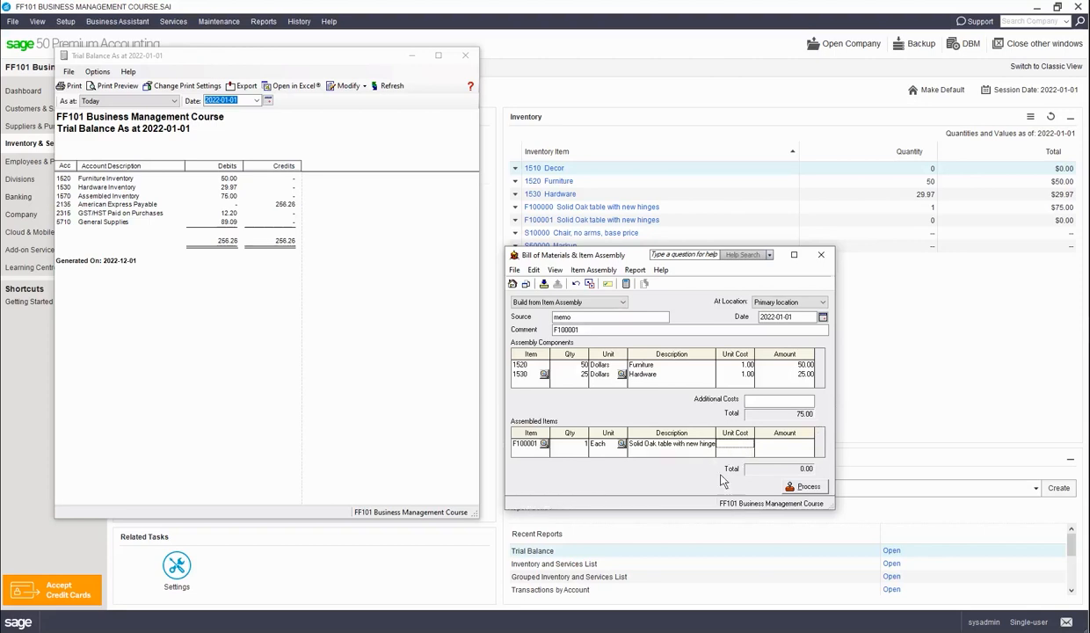
key("Tab")
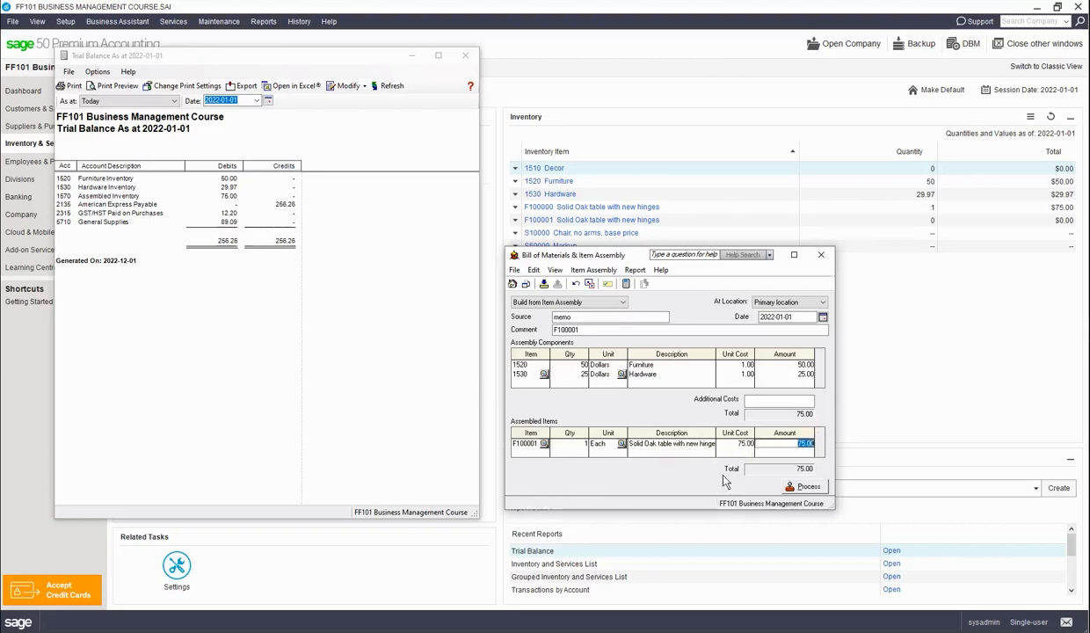
Display the item assembly's transaction detail, examine its debits and credits against the trial balance, and close the report.
left_click(659, 270)
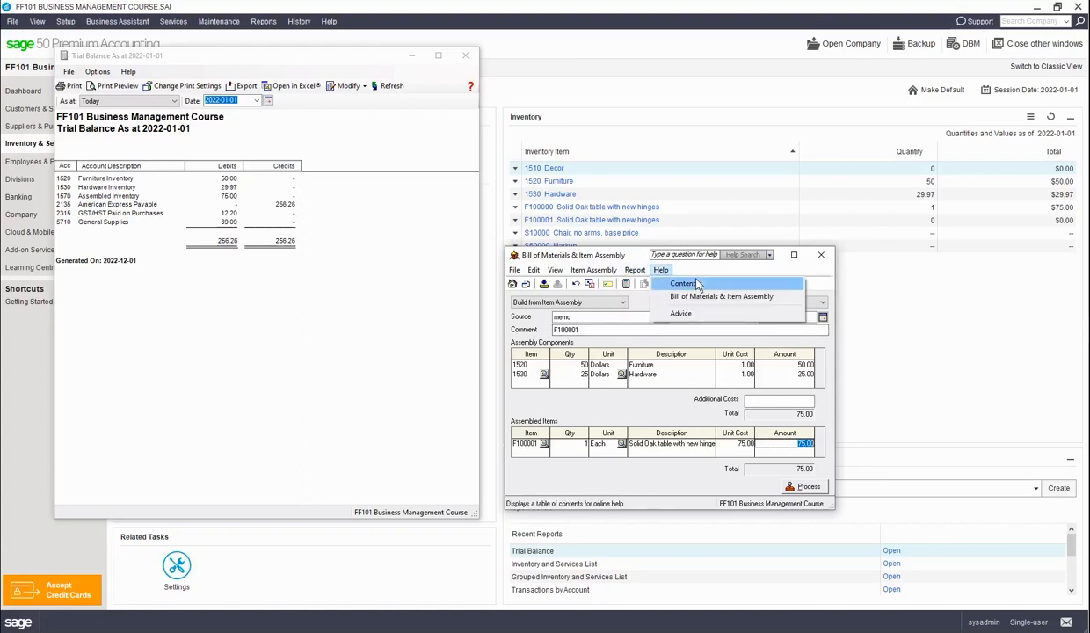
left_click(639, 284)
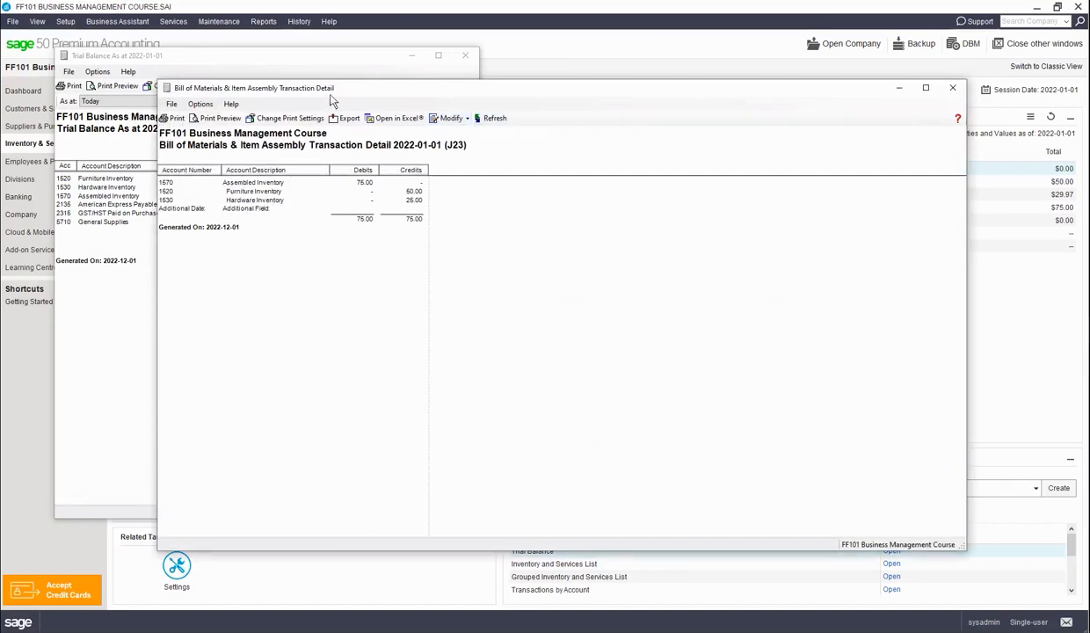
mouse_move(382, 98)
left_mouse_down()
mouse_move(674, 118)
mouse_move(613, 117)
left_mouse_up()
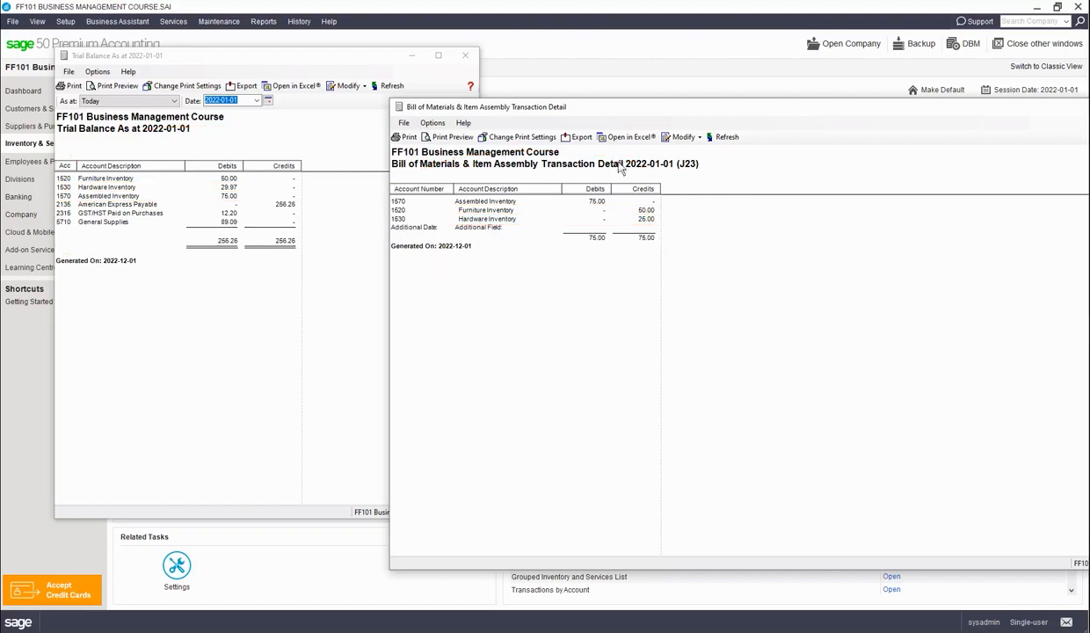
left_click_drag(702, 114, 655, 119)
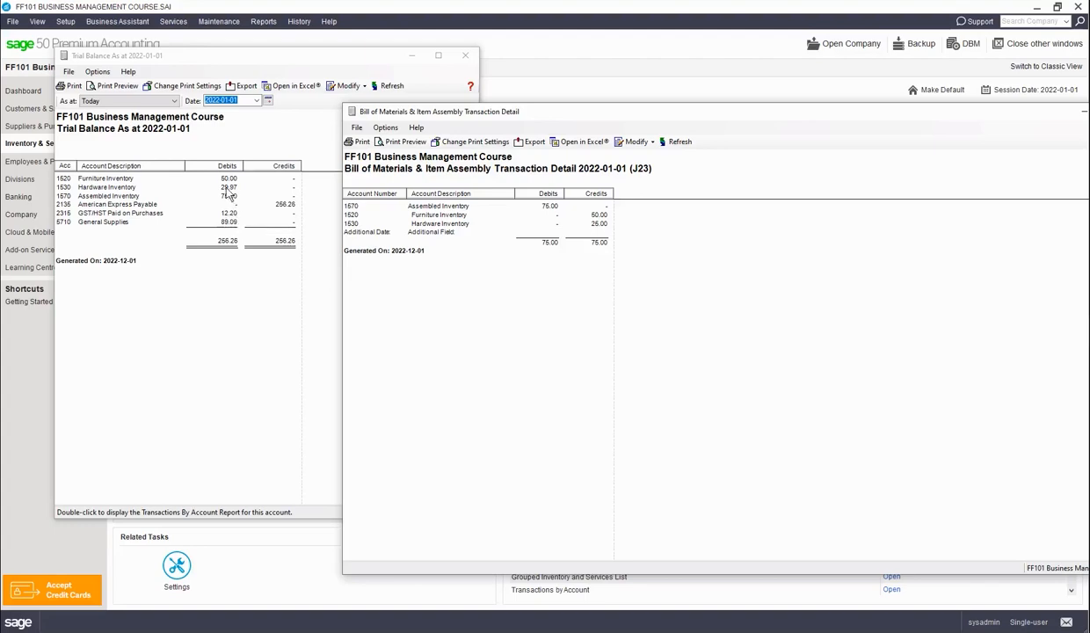
left_click_drag(1022, 116, 877, 143)
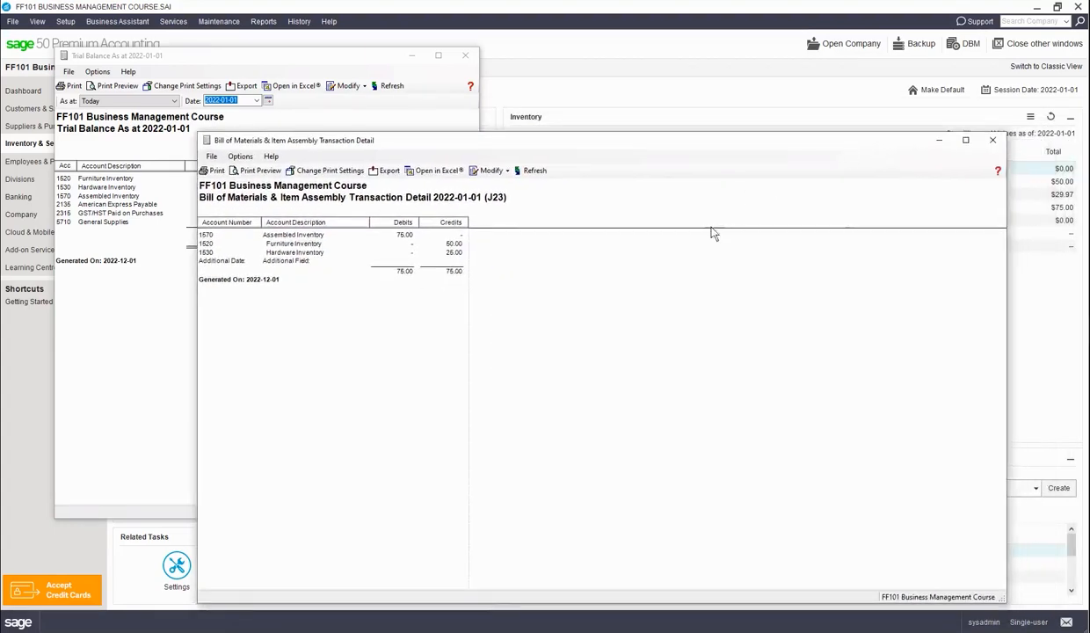
left_click(999, 139)
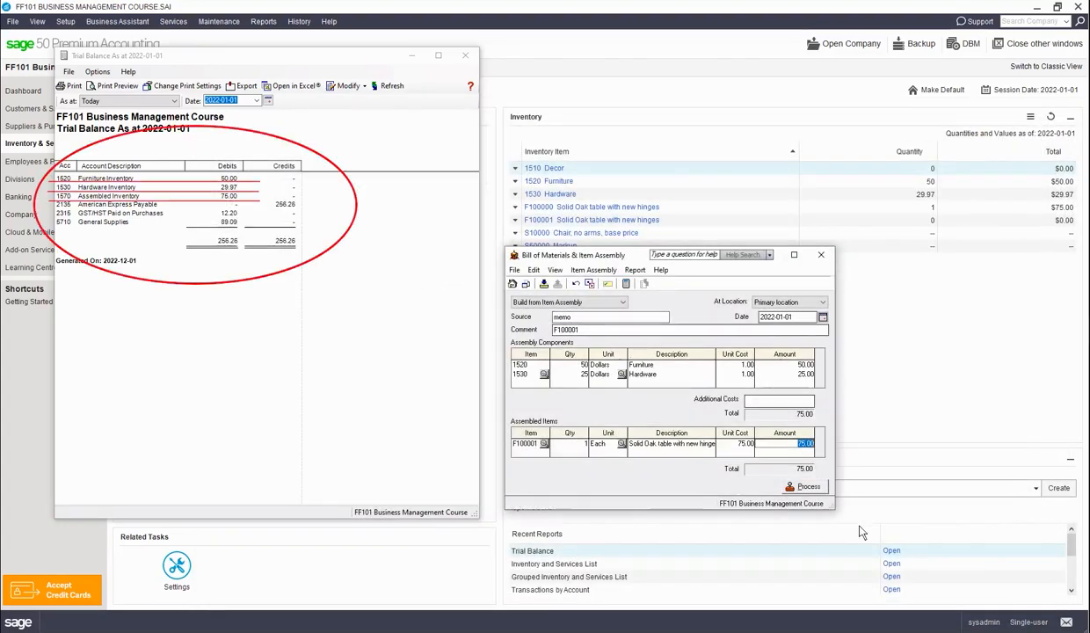
Process the F100001 item assembly, and close the trial balance and the assembly window.
left_click(806, 487)
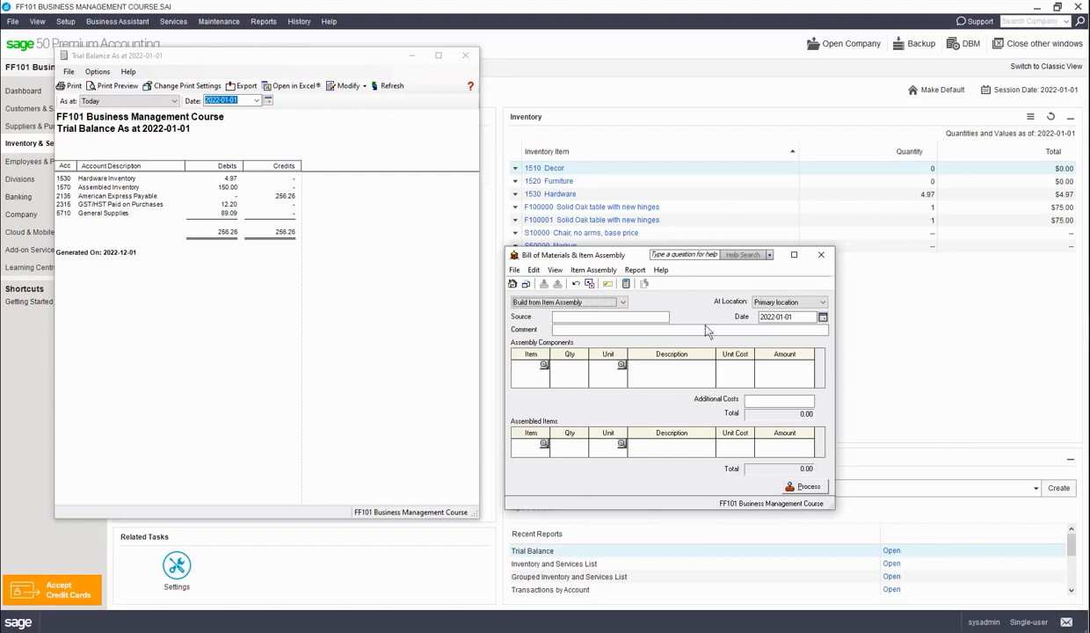
left_click(465, 56)
left_click(820, 254)
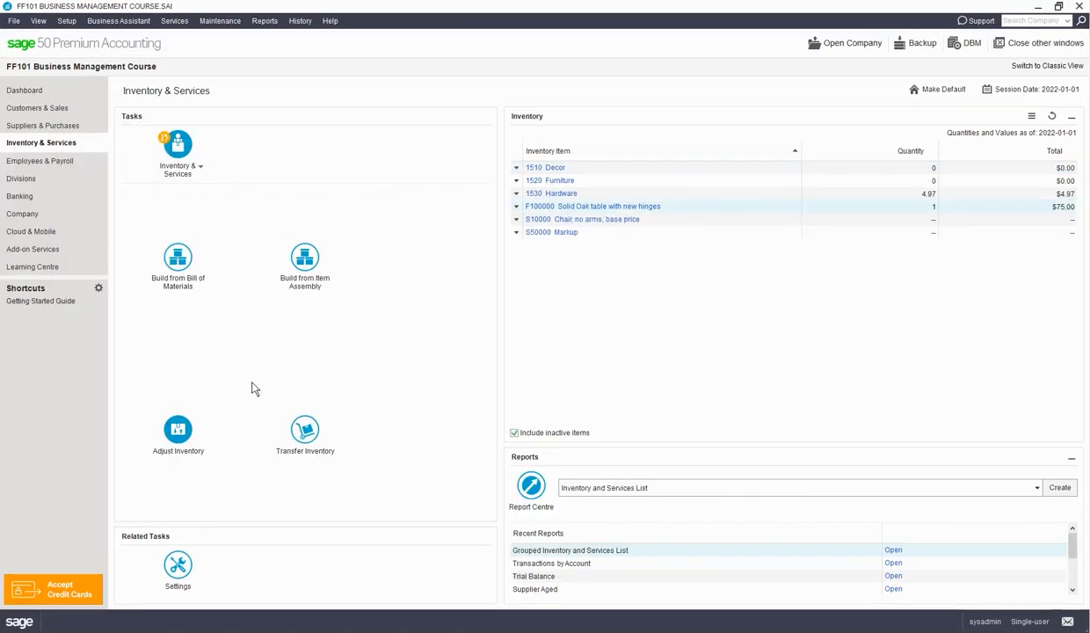
Open the Inventory & Services list to review the items' quantities and total values, and call up a report from it.
left_click(173, 169)
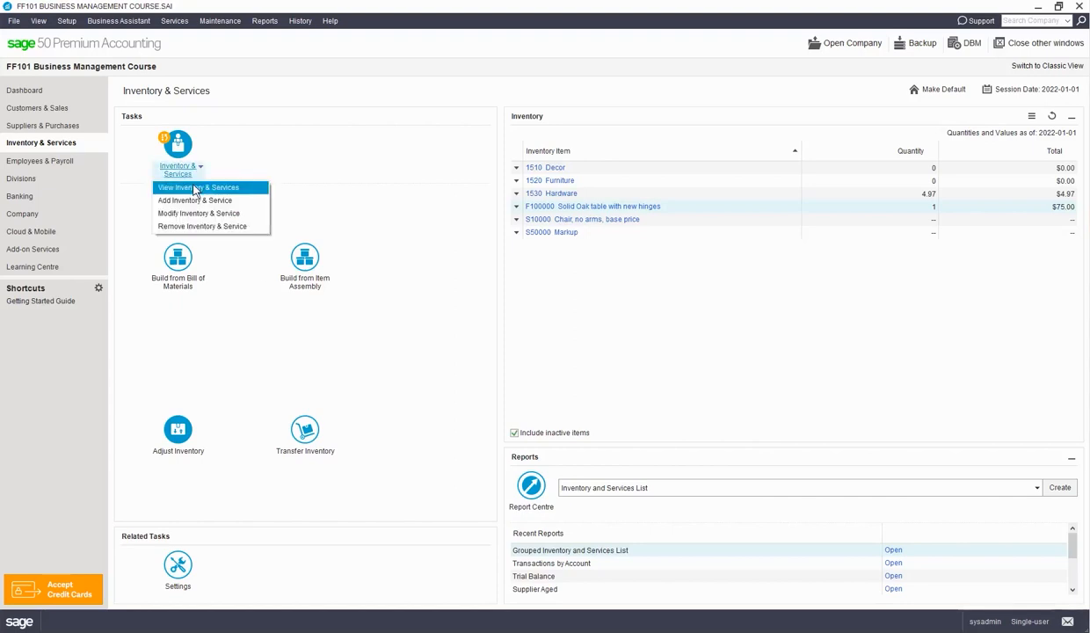
left_click(194, 188)
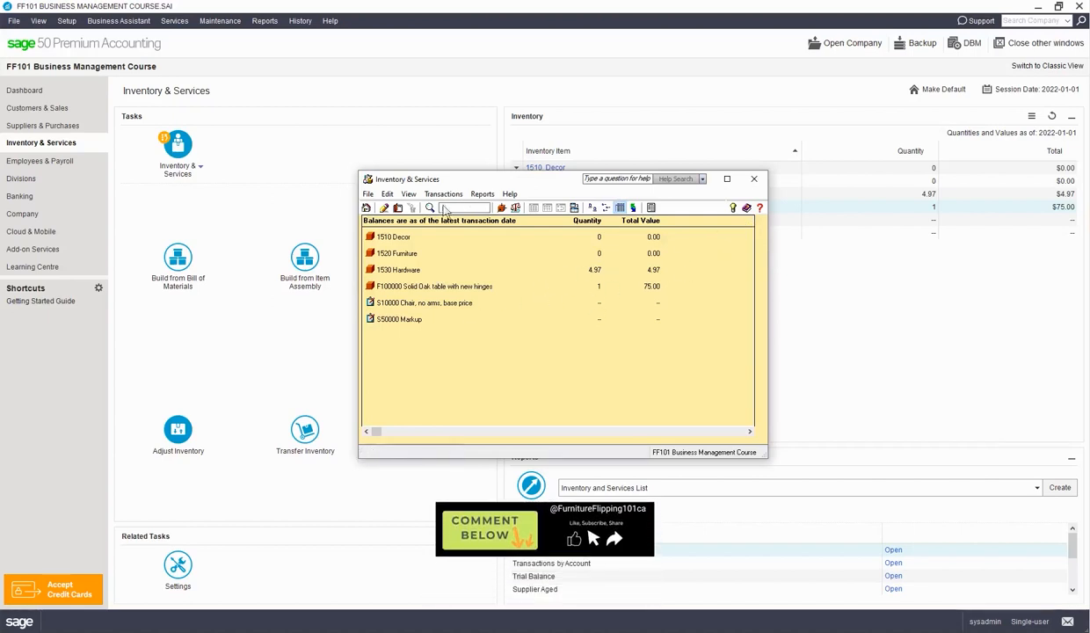
left_click(482, 194)
left_click(493, 211)
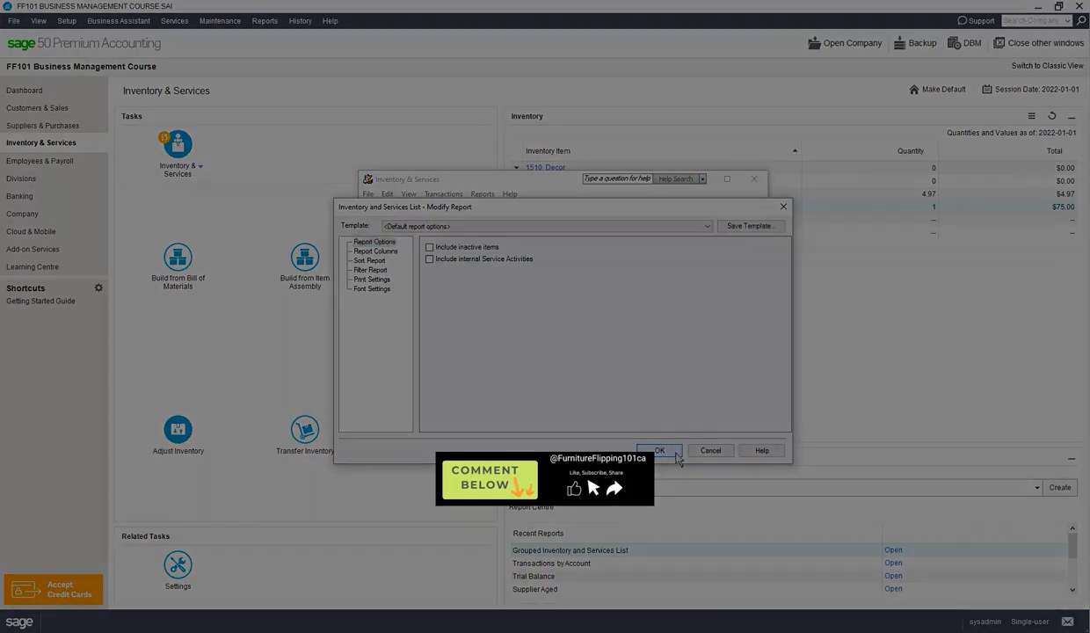
left_click(659, 450)
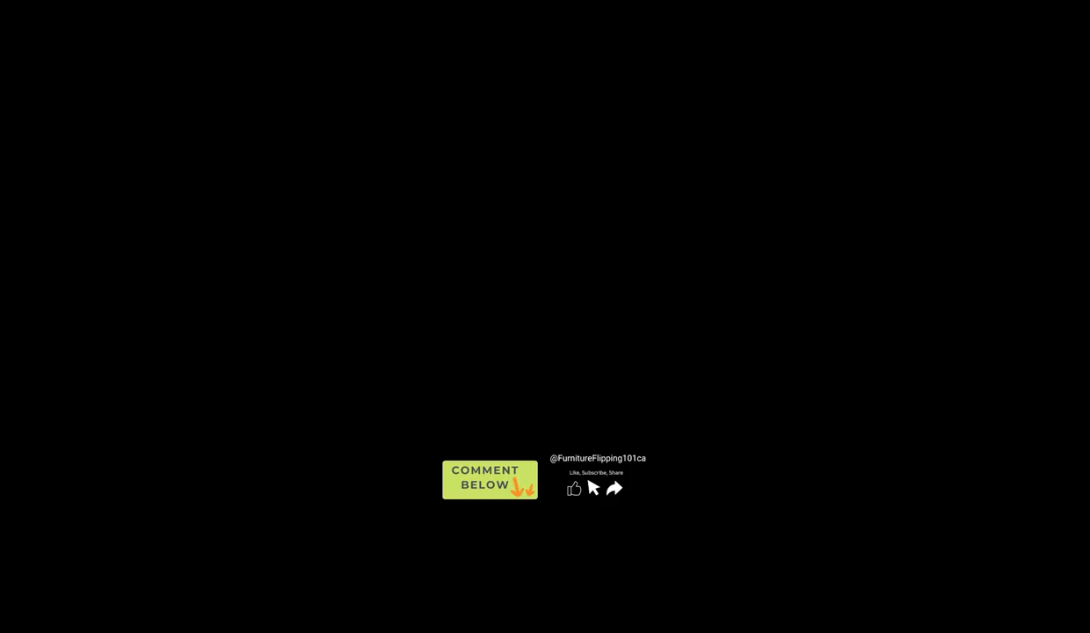